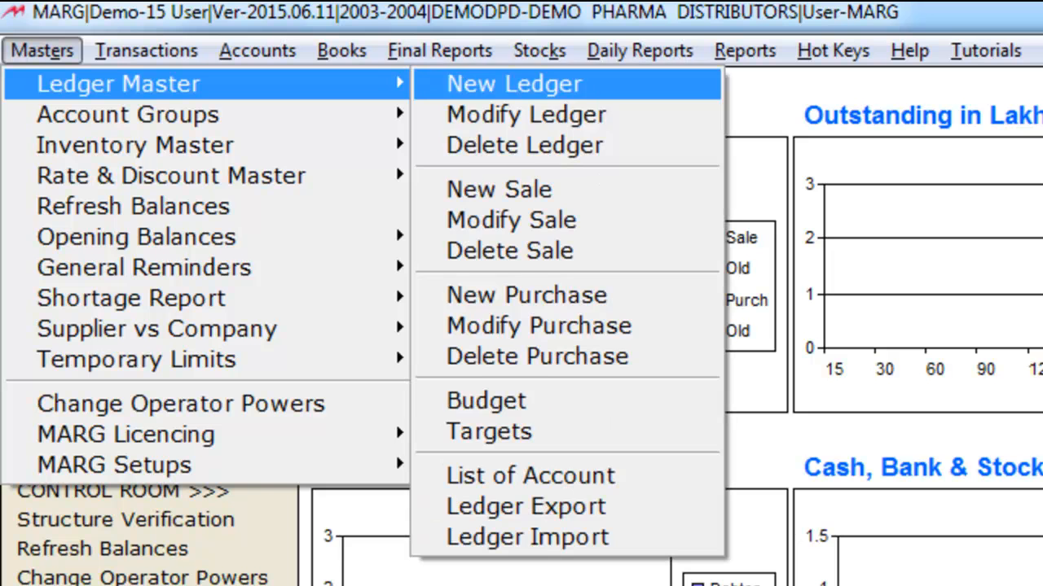
Open the AHUJA MEDICINE CENTRE ledger for modification and bring up its Other Detail form
{"action": "key", "text": "Down"}
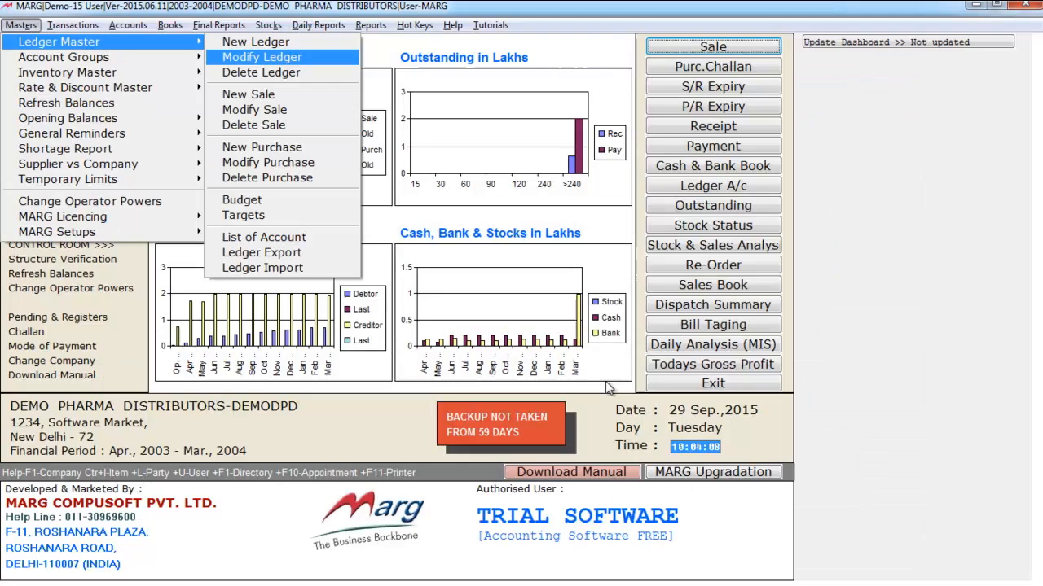
{"action": "key", "text": "Return"}
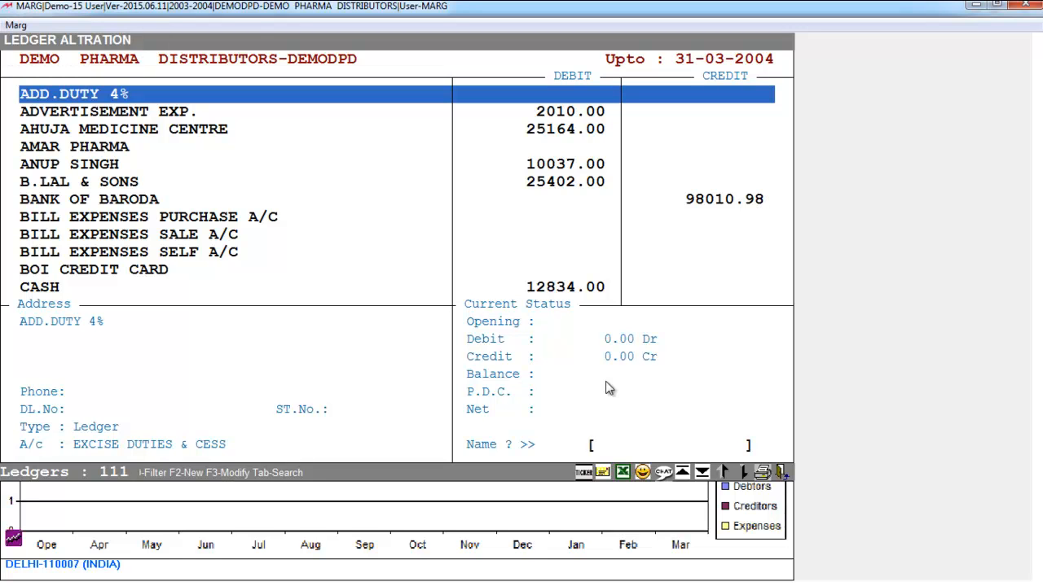
{"action": "key", "text": "Down"}
{"action": "key", "text": "Down"}
{"action": "key", "text": "Down"}
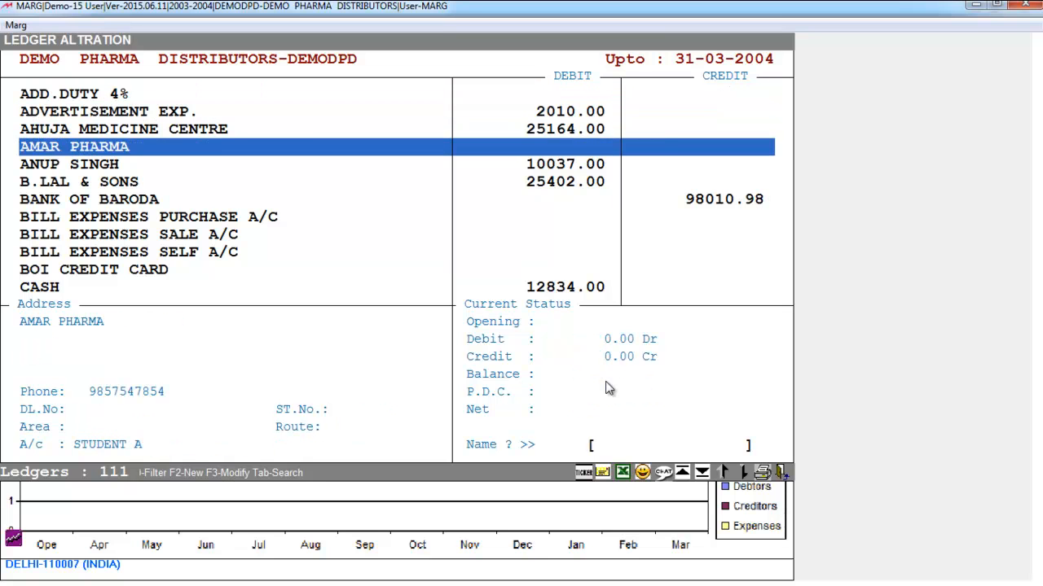
{"action": "key", "text": "Up"}
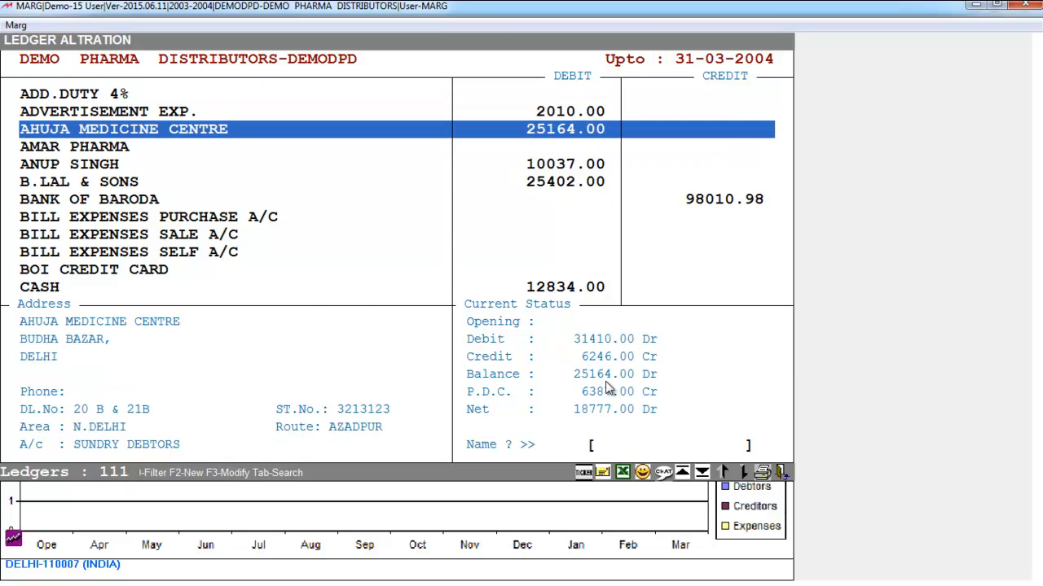
{"action": "key", "text": "Return"}
{"action": "key", "text": "Down"}
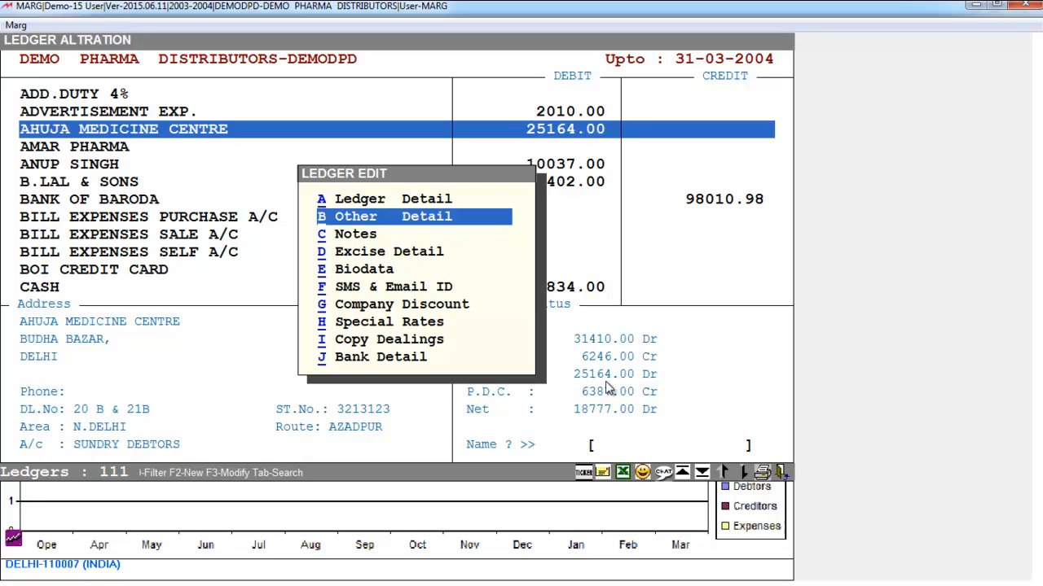
{"action": "key", "text": "Return"}
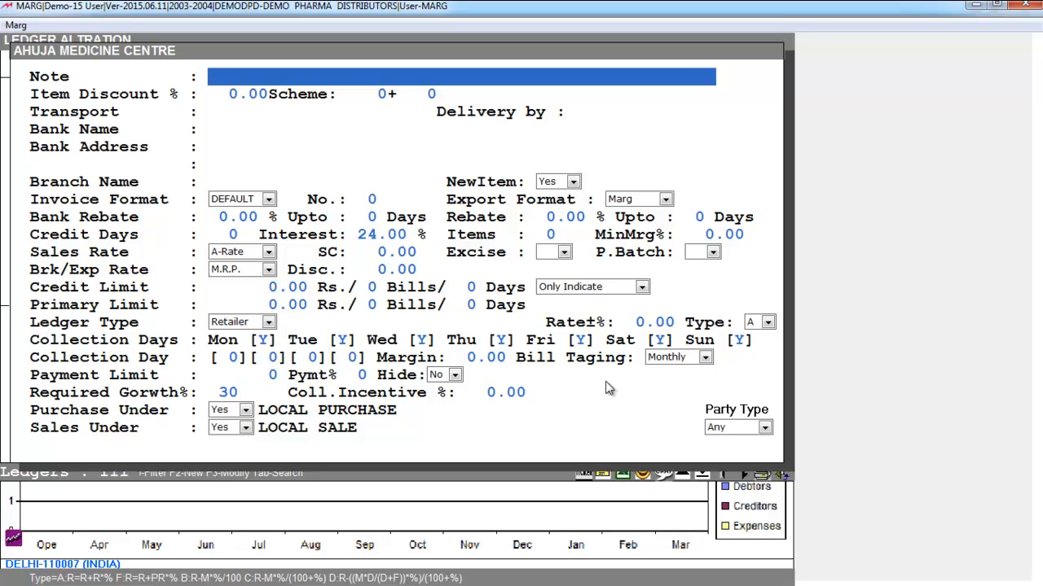
Enter the note DISCUSS ON SCHEME for AHUJA MEDICINE CENTRE, save the form and leave ledger modification
{"action": "type", "text": "DISCUSS ON SCHEME"}
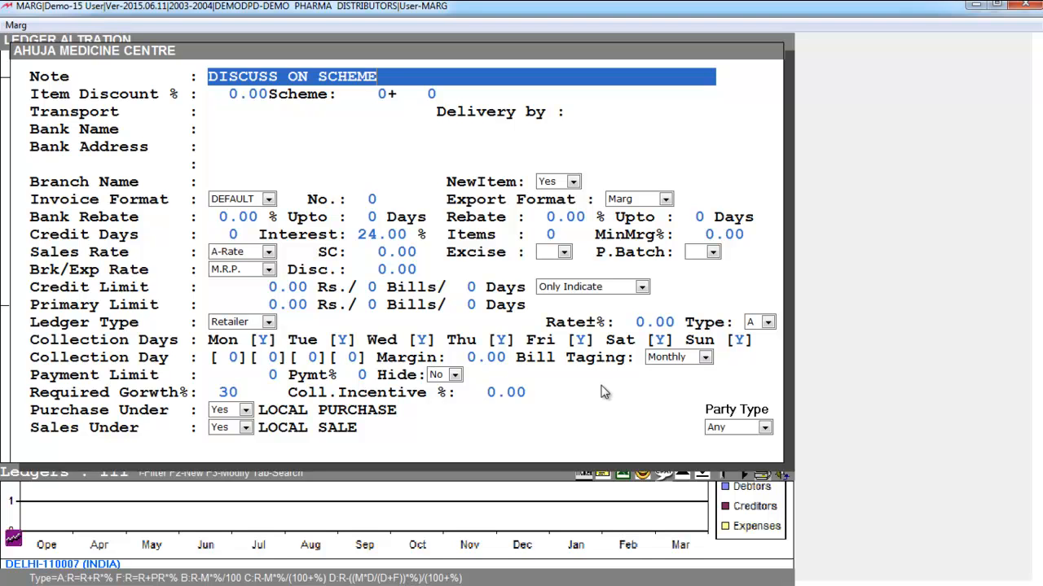
{"action": "key", "text": "Return"}
{"action": "key", "text": "Return"}
{"action": "key", "text": "Return"}
{"action": "key", "text": "Return"}
{"action": "key", "text": "Return"}
{"action": "key", "text": "Return"}
{"action": "key", "text": "Return"}
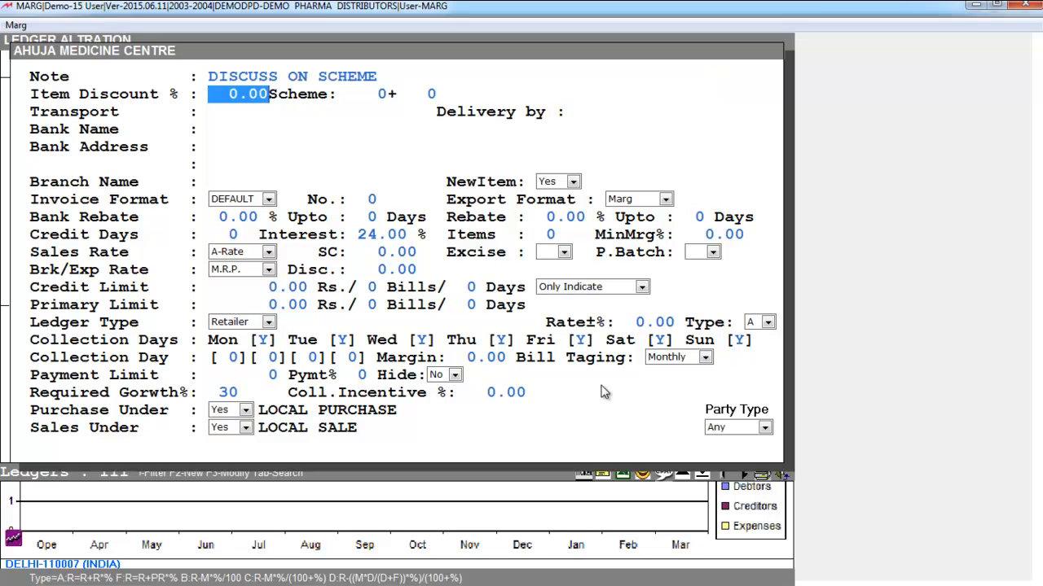
{"action": "key", "text": "Return"}
{"action": "key", "text": "Return"}
{"action": "key", "text": "Return"}
{"action": "key", "text": "Return"}
{"action": "key", "text": "Return"}
{"action": "key", "text": "Return"}
{"action": "key", "text": "Return"}
{"action": "key", "text": "Return"}
{"action": "key", "text": "Return"}
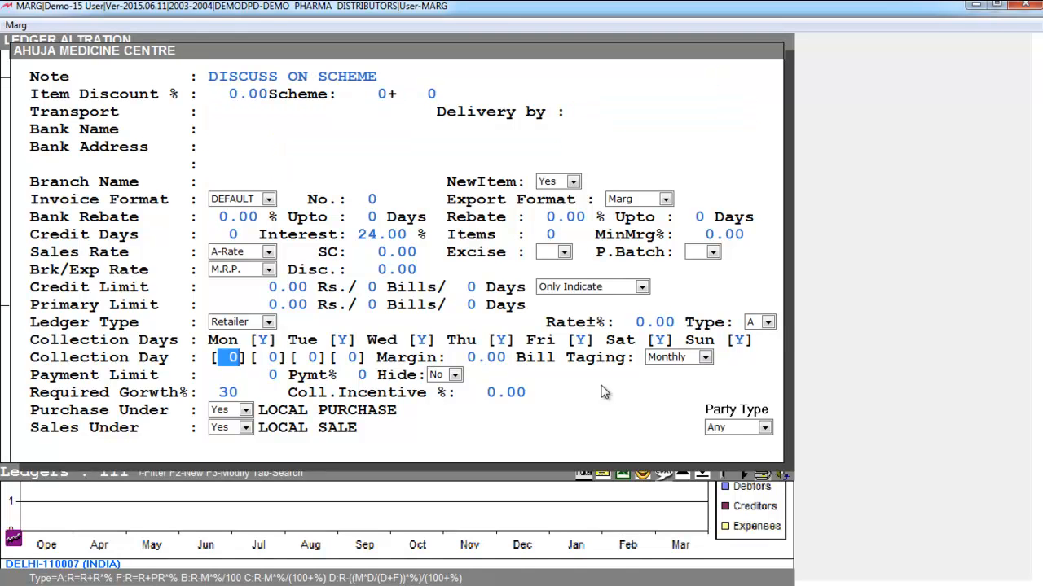
{"action": "key", "text": "Return"}
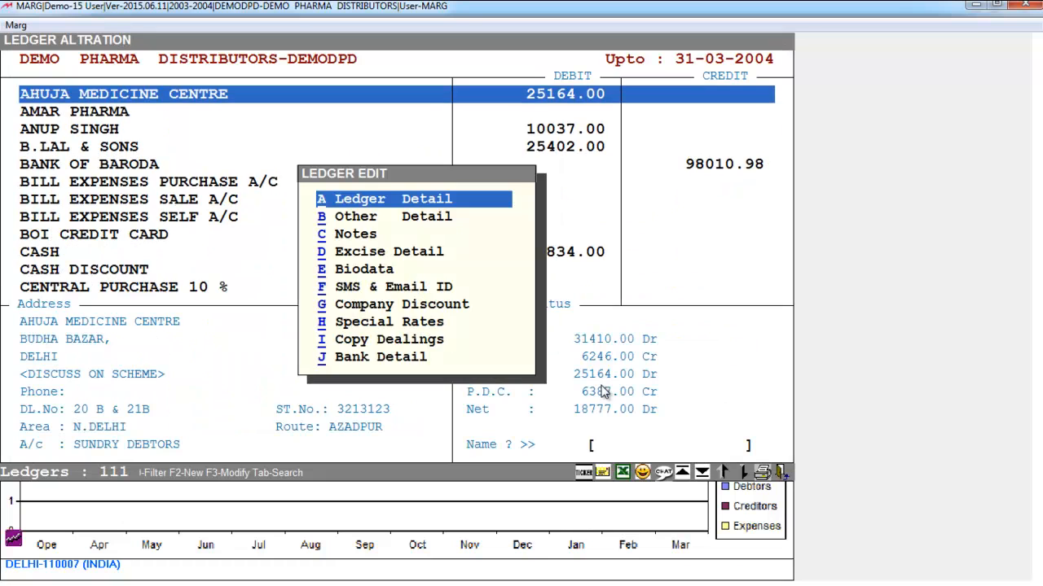
{"action": "key", "text": "Escape"}
{"action": "key", "text": "Escape"}
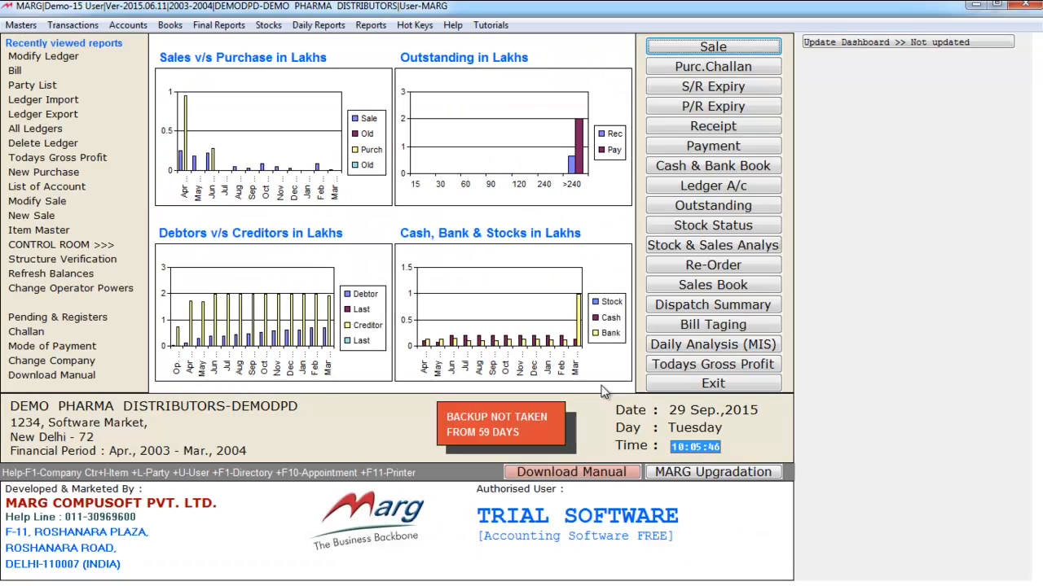
Start a new sale bill for AHUJA MEDICINE CENTRE to view its special notes, and exit without billing
{"action": "left_click", "coordinate": [72, 24]}
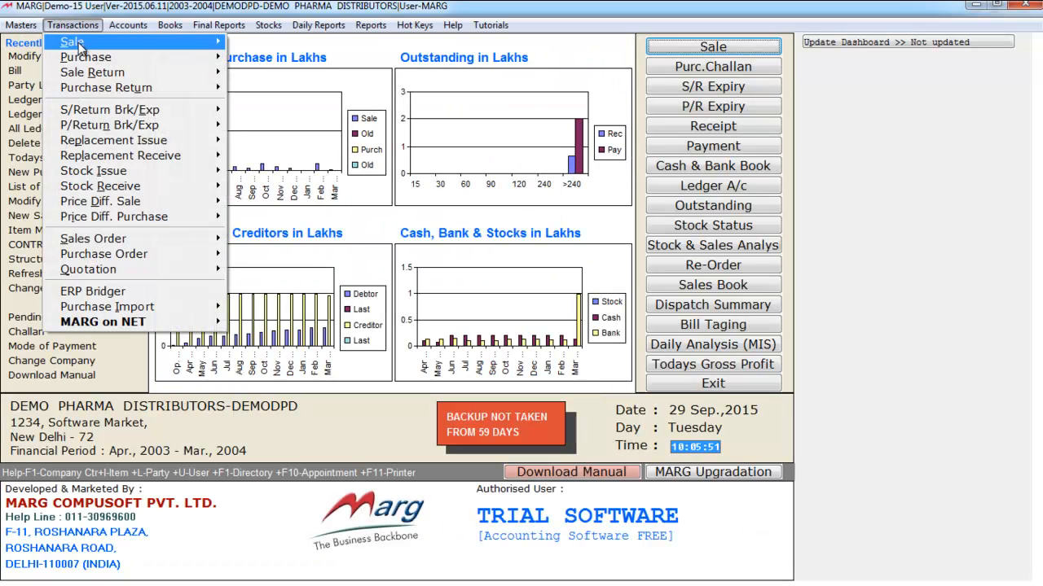
{"action": "mouse_move", "coordinate": [147, 42]}
{"action": "left_click", "coordinate": [341, 47]}
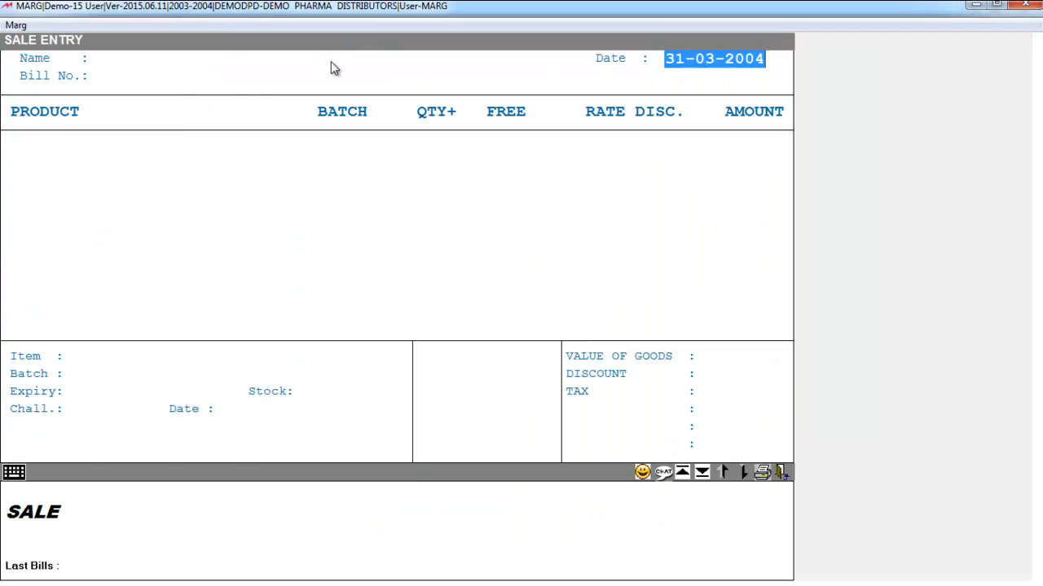
{"action": "key", "text": "Return"}
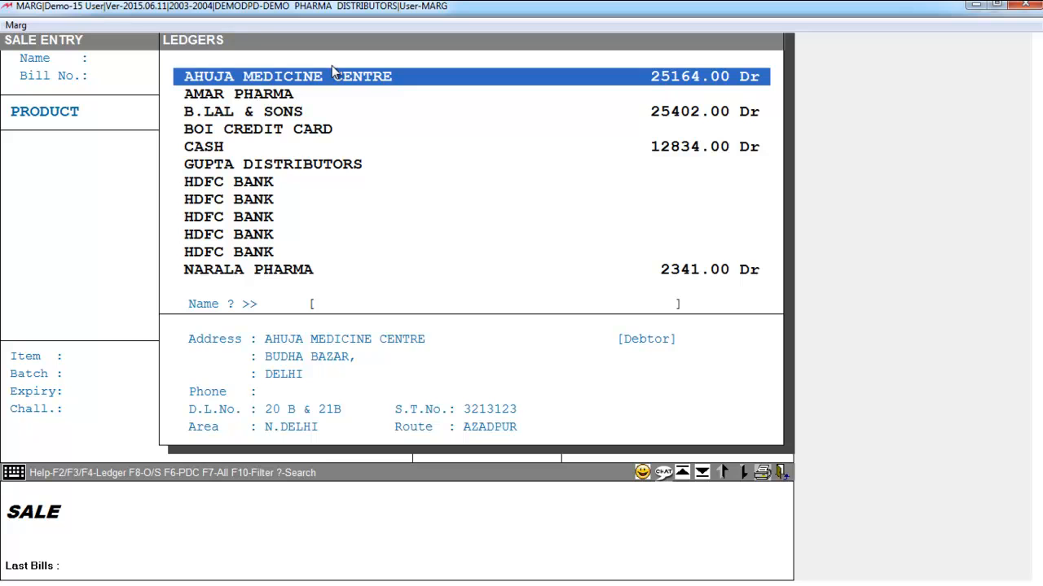
{"action": "key", "text": "Return"}
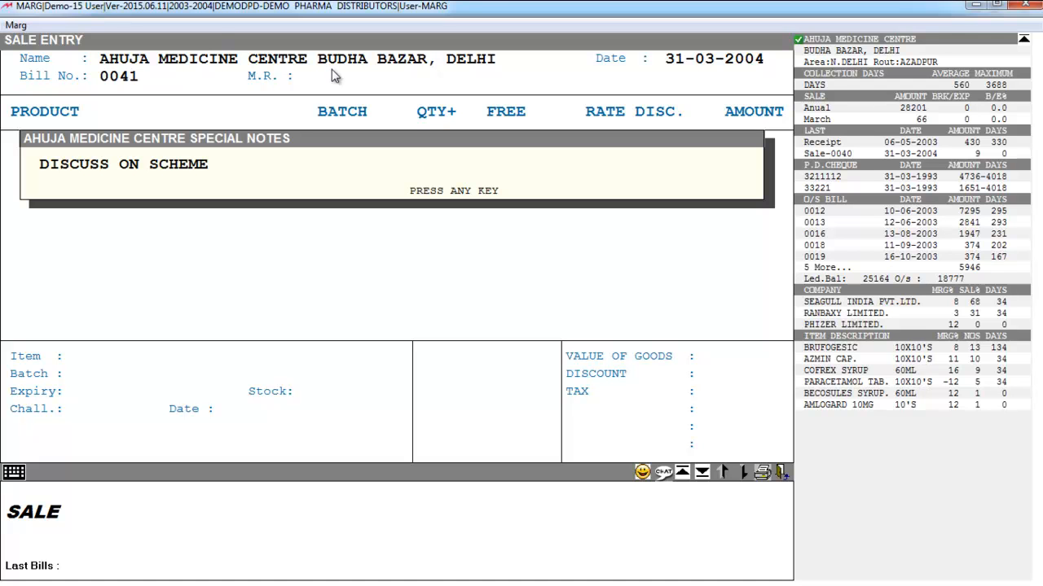
{"action": "key", "text": "Escape"}
{"action": "key", "text": "Escape"}
{"action": "key", "text": "Escape"}
{"action": "key", "text": "Escape"}
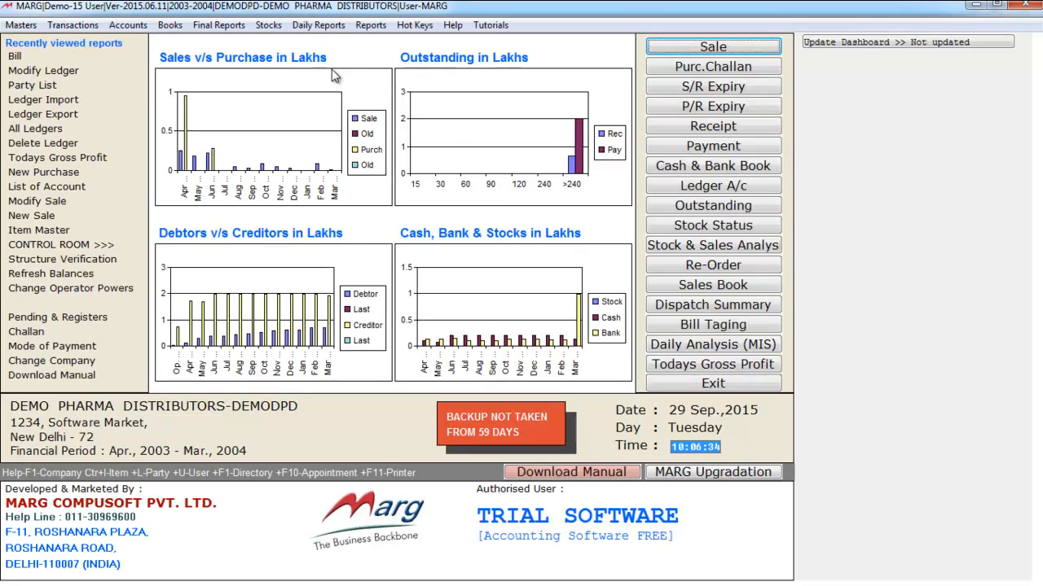
Reopen the Other Detail of the AHUJA MEDICINE CENTRE ledger and set the item discount to 5%
{"action": "left_click", "coordinate": [32, 25]}
{"action": "mouse_move", "coordinate": [34, 43]}
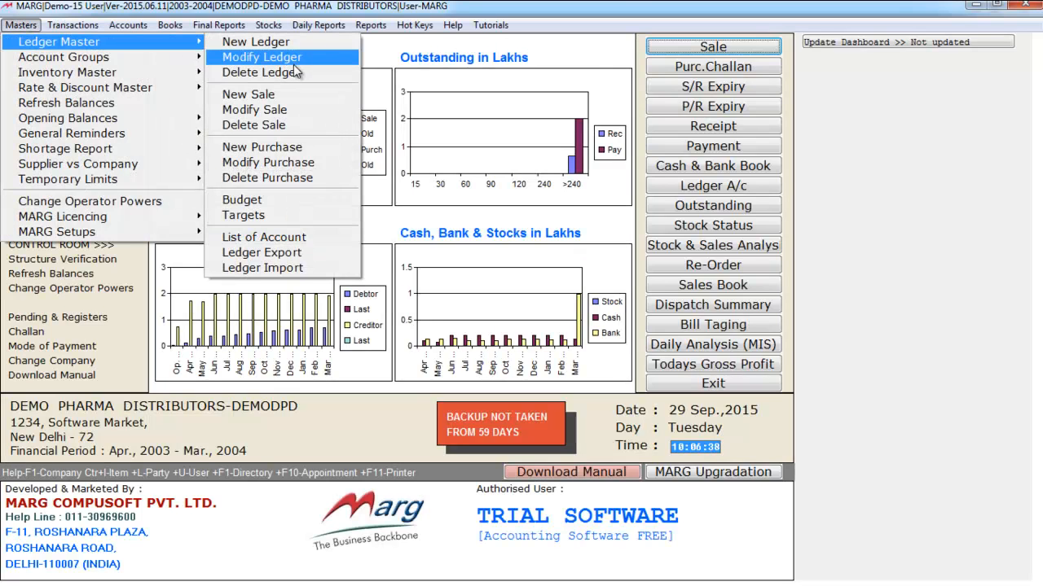
{"action": "left_click", "coordinate": [294, 63]}
{"action": "key", "text": "Down"}
{"action": "key", "text": "Down"}
{"action": "key", "text": "Return"}
{"action": "key", "text": "Down"}
{"action": "key", "text": "Return"}
{"action": "key", "text": "Return"}
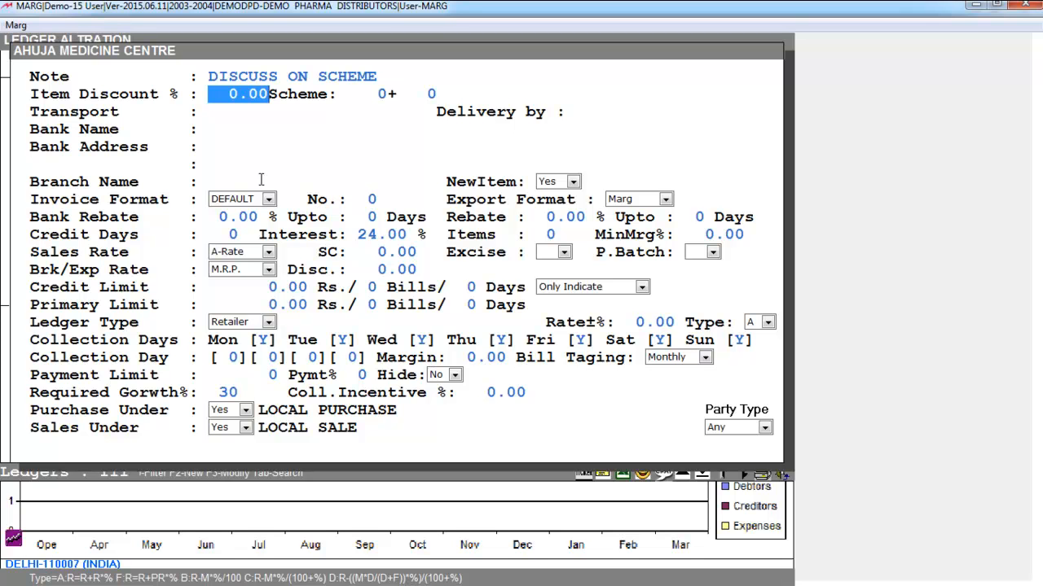
{"action": "key", "text": "alt+Tab"}
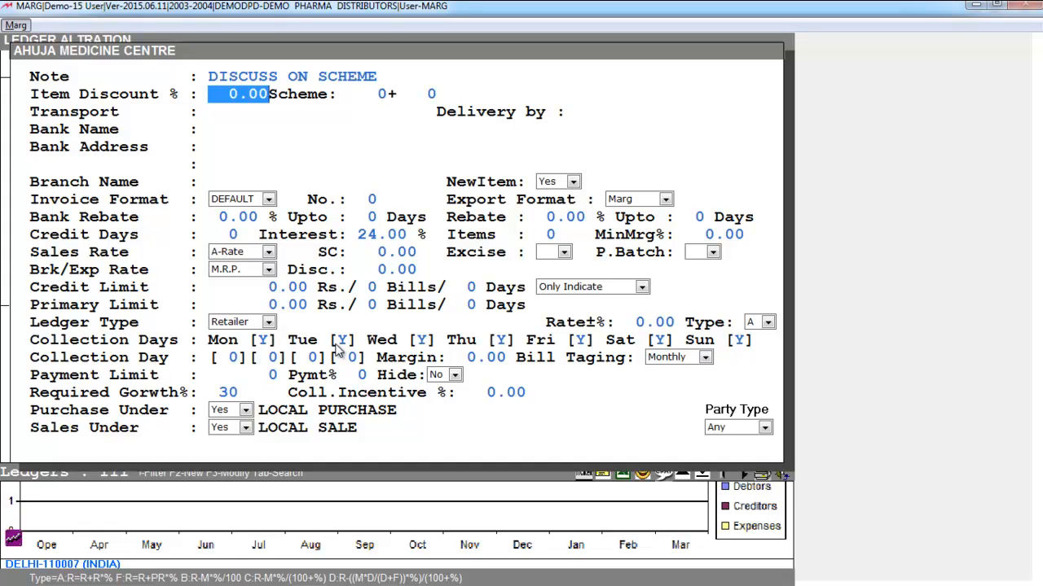
{"action": "type", "text": "5"}
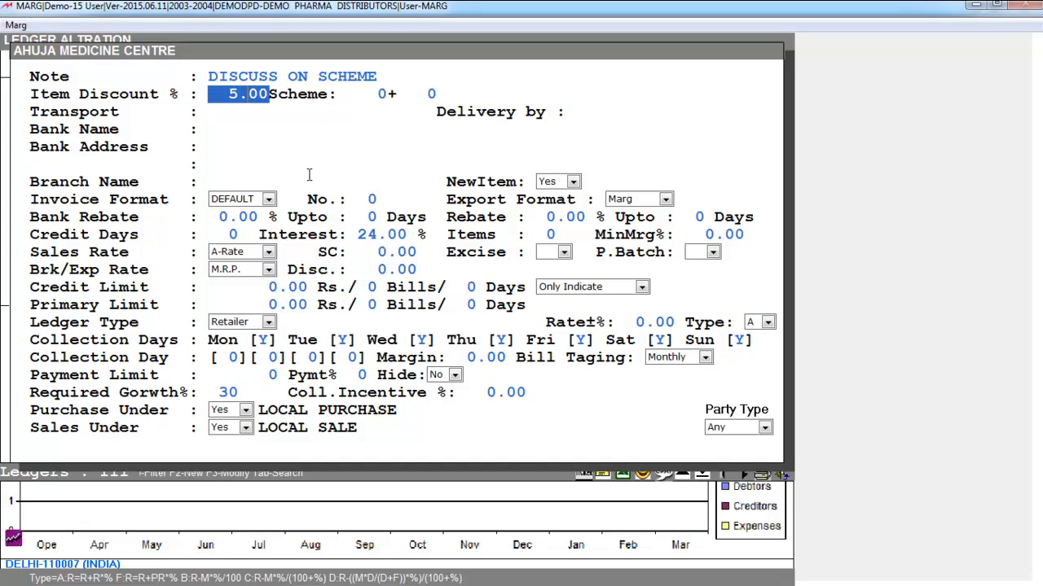
{"action": "key", "text": "Return"}
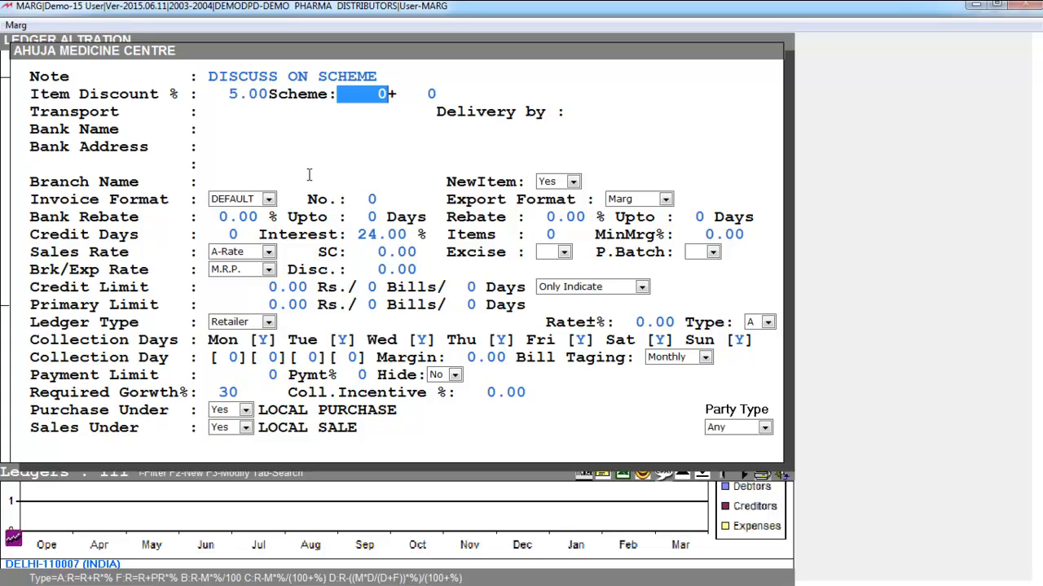
Set the party's scheme to 10+1, accept the remaining details and return to the main screen
{"action": "type", "text": "10"}
{"action": "key", "text": "Return"}
{"action": "type", "text": "1"}
{"action": "key", "text": "Return"}
{"action": "key", "text": "Return"}
{"action": "key", "text": "Return"}
{"action": "key", "text": "Return"}
{"action": "key", "text": "Return"}
{"action": "key", "text": "Return"}
{"action": "key", "text": "Return"}
{"action": "key", "text": "Return"}
{"action": "key", "text": "Return"}
{"action": "key", "text": "Return"}
{"action": "key", "text": "Return"}
{"action": "key", "text": "Return"}
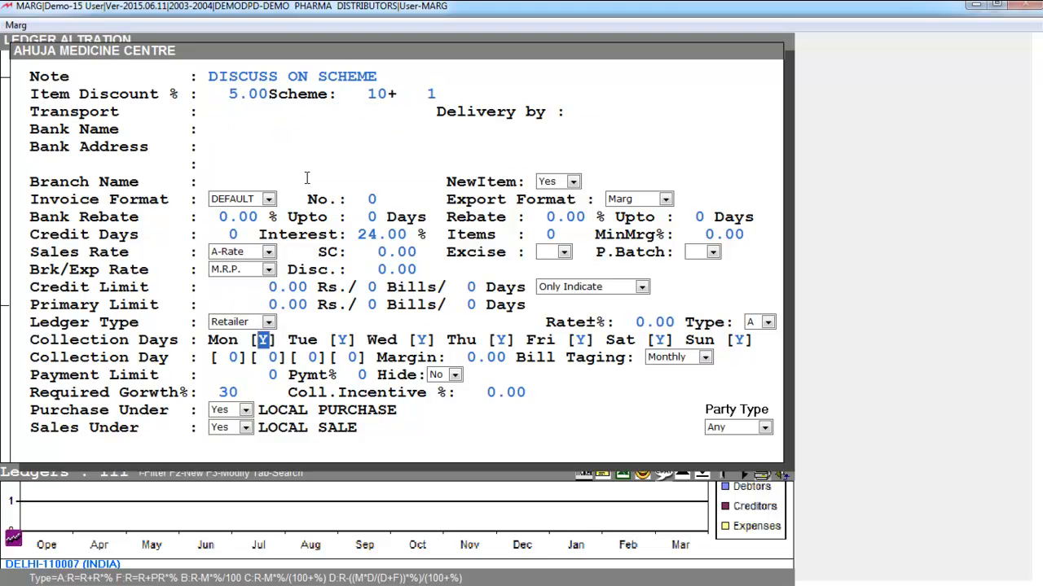
{"action": "key", "text": "Return"}
{"action": "key", "text": "Return"}
{"action": "key", "text": "Return"}
{"action": "key", "text": "Return"}
{"action": "key", "text": "Return"}
{"action": "key", "text": "Return"}
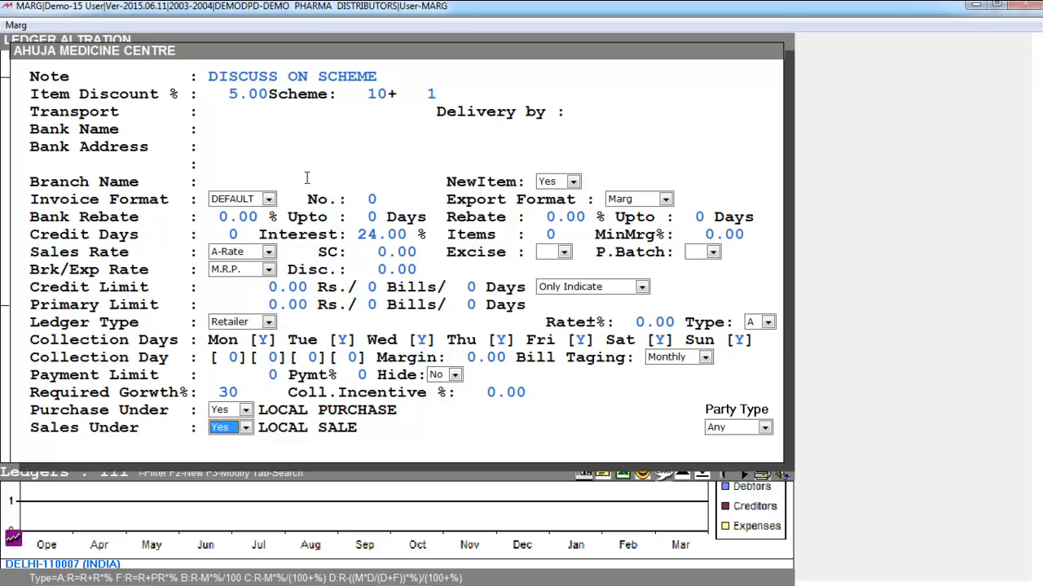
{"action": "key", "text": "Escape"}
{"action": "key", "text": "Escape"}
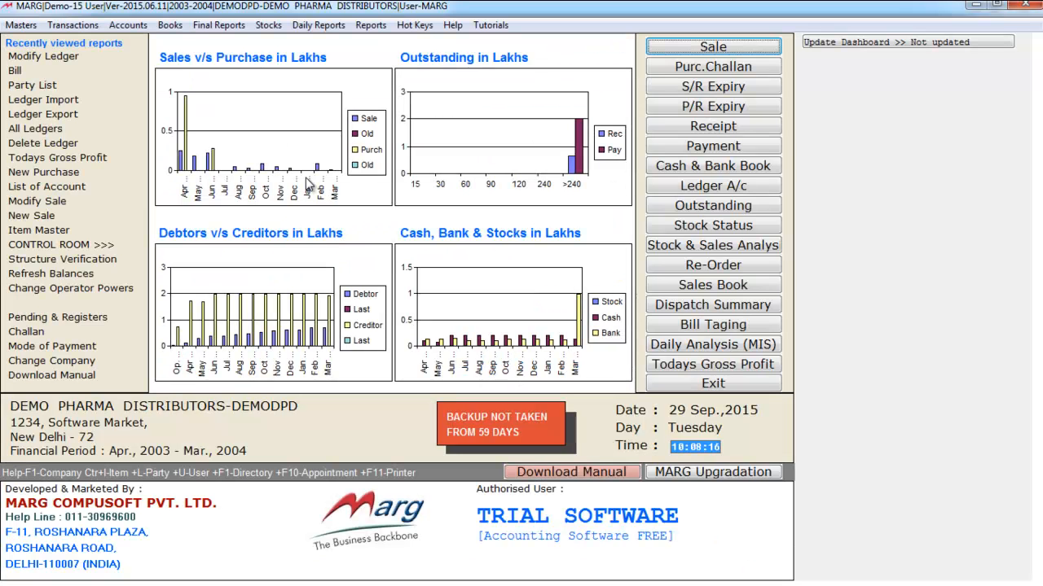
Start a new sale bill dated 31-03-2004 for AHUJA MEDICINE CENTRE and bring up the item list
{"action": "left_click", "coordinate": [723, 48]}
{"action": "key", "text": "Return"}
{"action": "key", "text": "Return"}
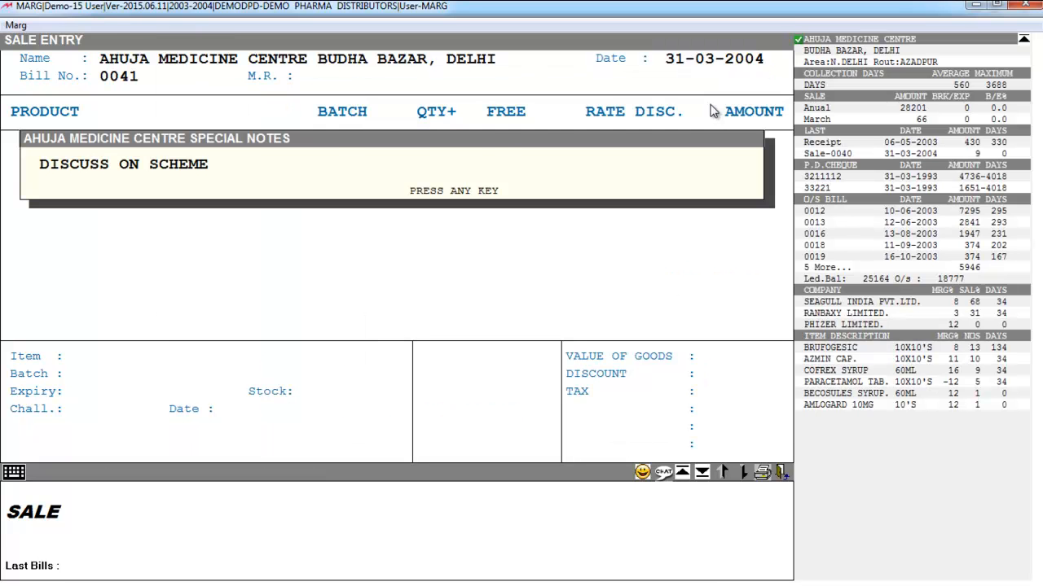
{"action": "key", "text": "Return"}
{"action": "key", "text": "Return"}
{"action": "key", "text": "Return"}
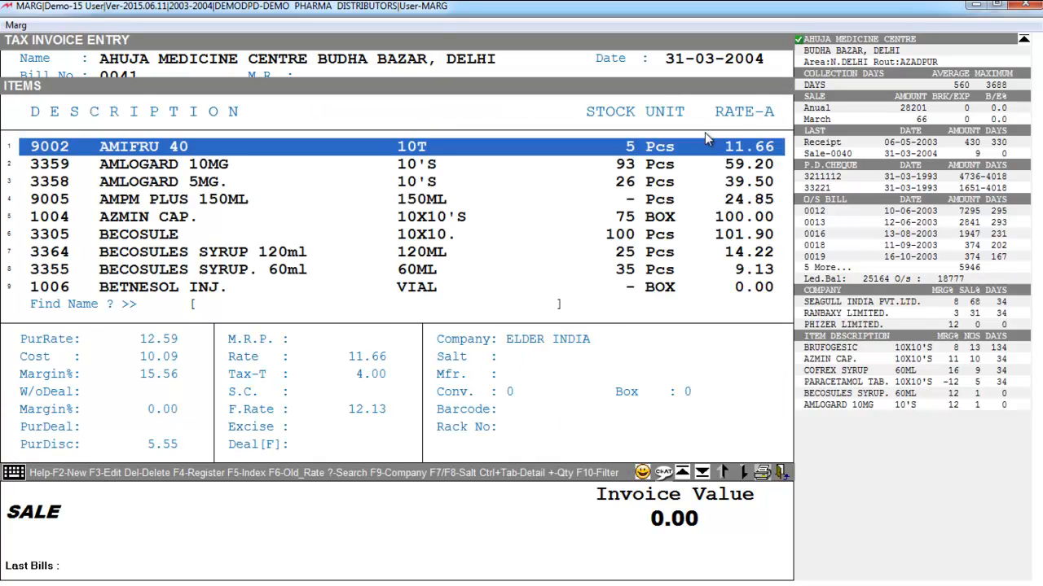
Add BECOSULE 10X10 from batch 00739 with quantity 10 to check its free quantity, and abandon the bill
{"action": "key", "text": "Down"}
{"action": "key", "text": "Down"}
{"action": "key", "text": "Down"}
{"action": "key", "text": "Down"}
{"action": "key", "text": "Down"}
{"action": "key", "text": "Down"}
{"action": "key", "text": "Down"}
{"action": "key", "text": "Up"}
{"action": "key", "text": "Up"}
{"action": "key", "text": "Up"}
{"action": "key", "text": "Up"}
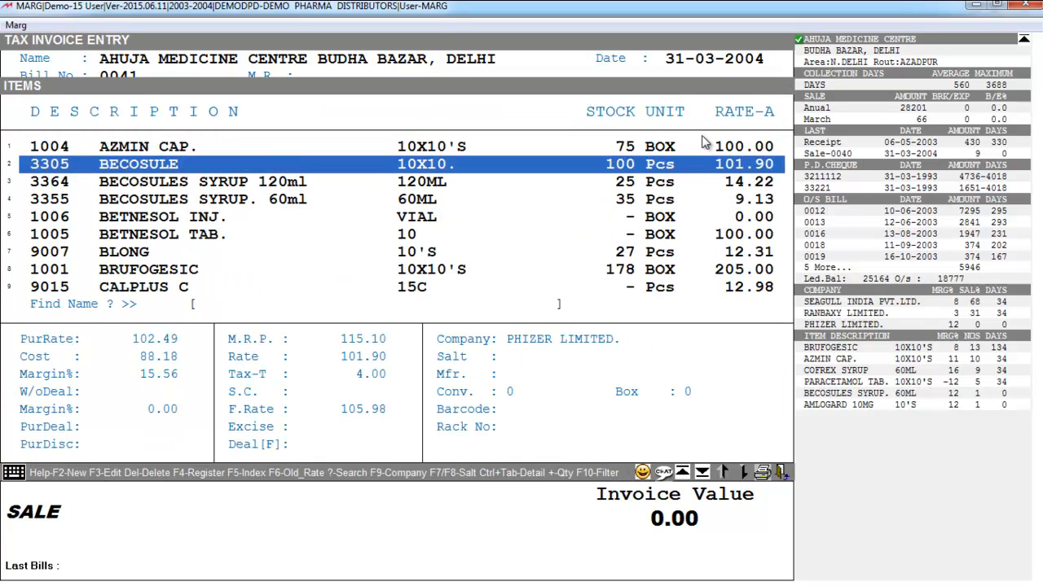
{"action": "key", "text": "Down"}
{"action": "key", "text": "Down"}
{"action": "key", "text": "Return"}
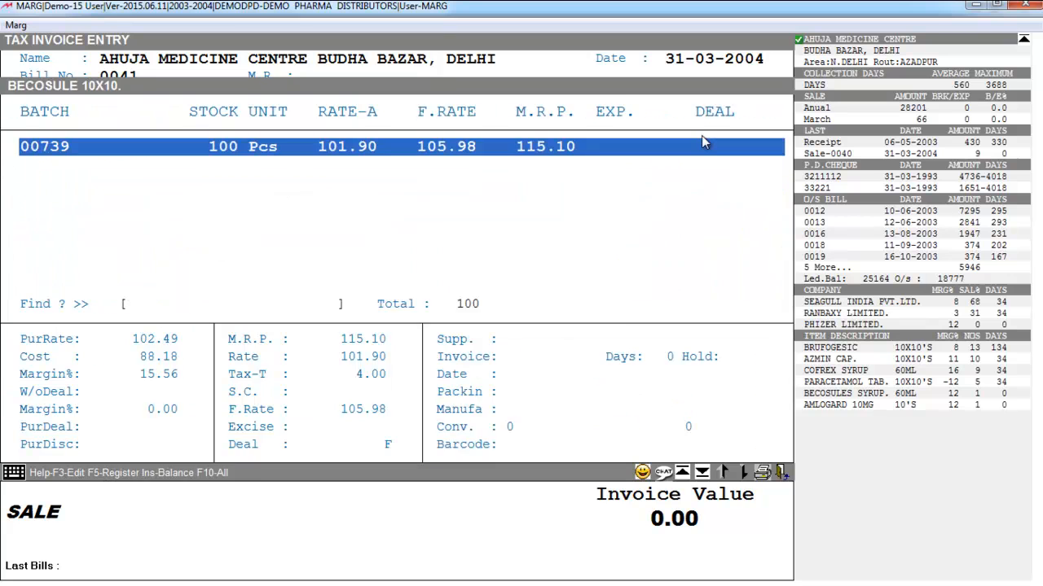
{"action": "key", "text": "Return"}
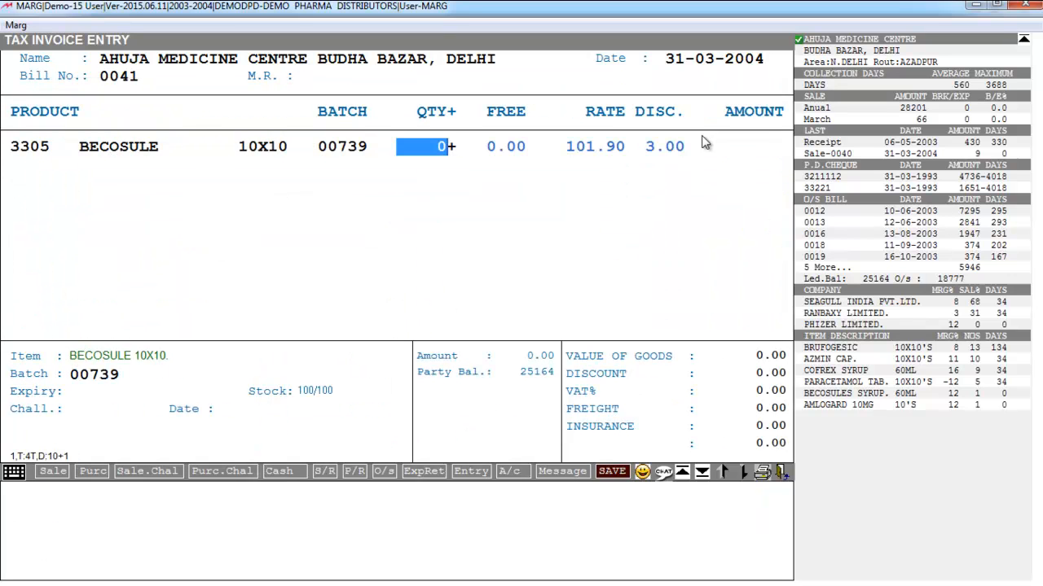
{"action": "type", "text": "10"}
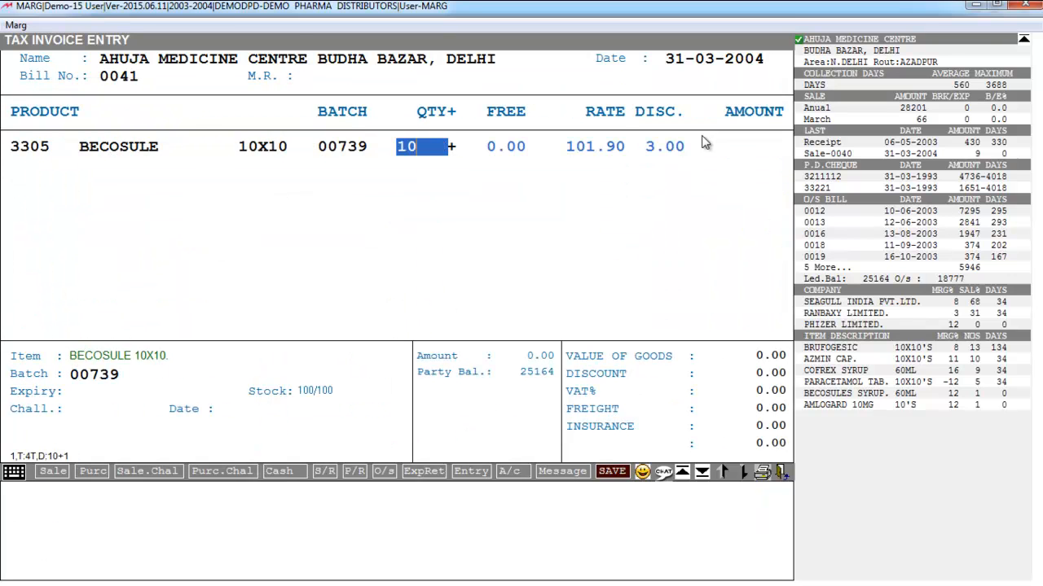
{"action": "key", "text": "Return"}
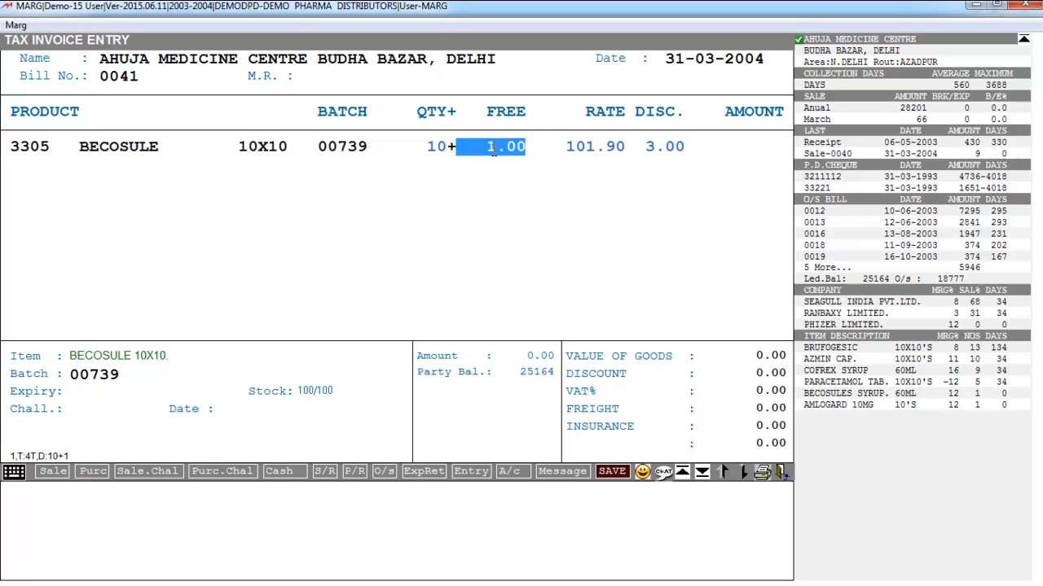
{"action": "key", "text": "Escape"}
{"action": "key", "text": "Escape"}
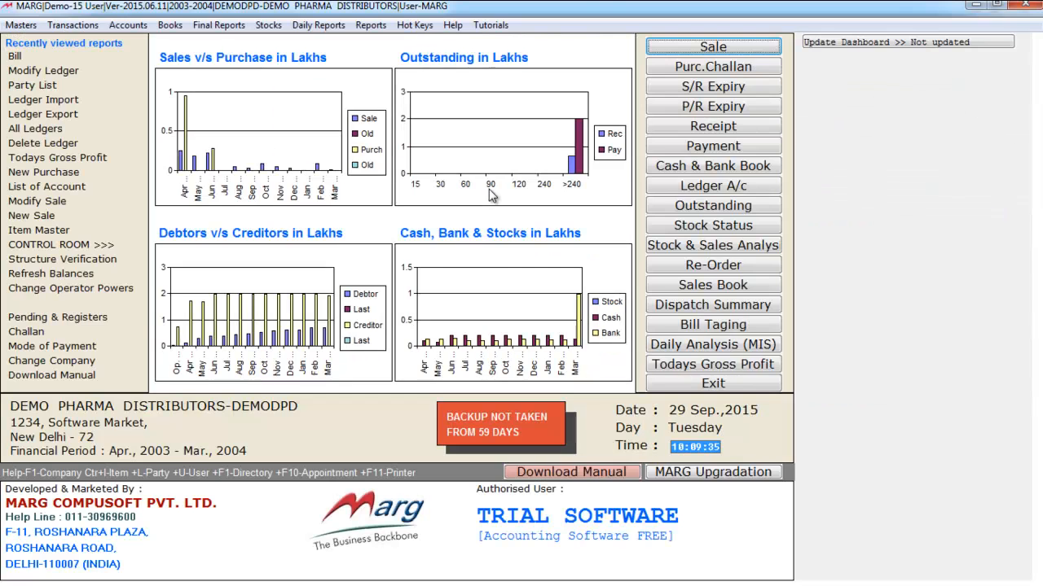
Reopen the Other Detail settings of the AHUJA MEDICINE CENTRE ledger for modification
{"action": "left_click", "coordinate": [21, 72]}
{"action": "left_click", "coordinate": [16, 129]}
{"action": "key", "text": "Return"}
{"action": "key", "text": "Down"}
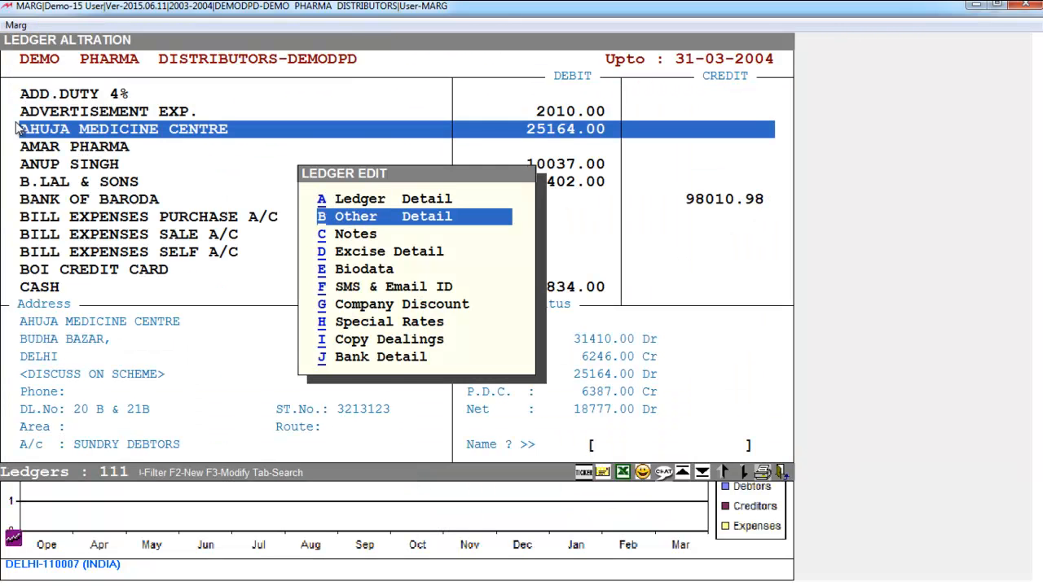
{"action": "key", "text": "Return"}
Keep the note, item discount and scheme, and set the transport to JAIPUR GOLDEN TRANSPOR with delivery by TRAIN
{"action": "key", "text": "Return"}
{"action": "key", "text": "Return"}
{"action": "key", "text": "Return"}
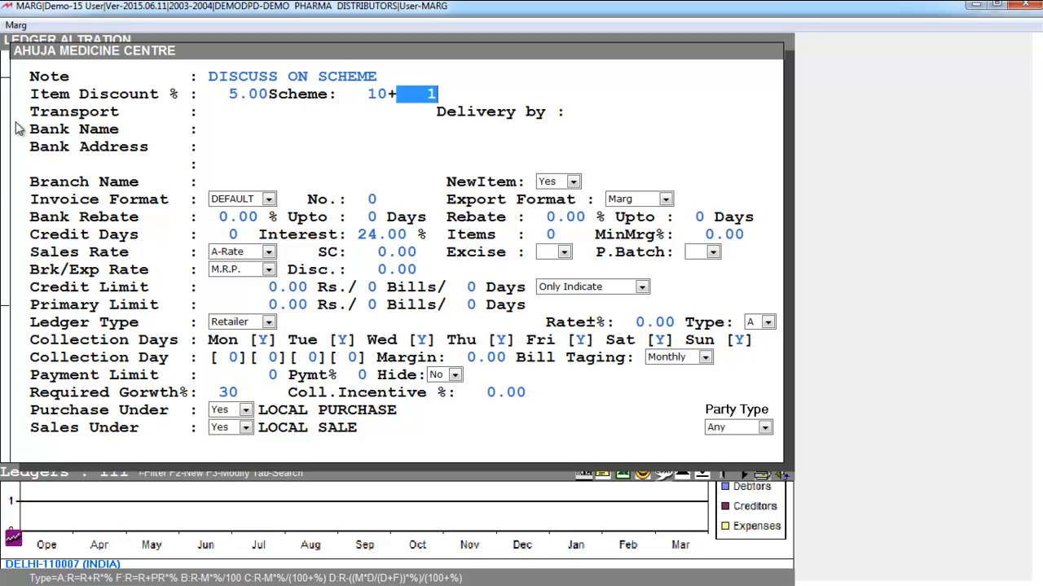
{"action": "key", "text": "Return"}
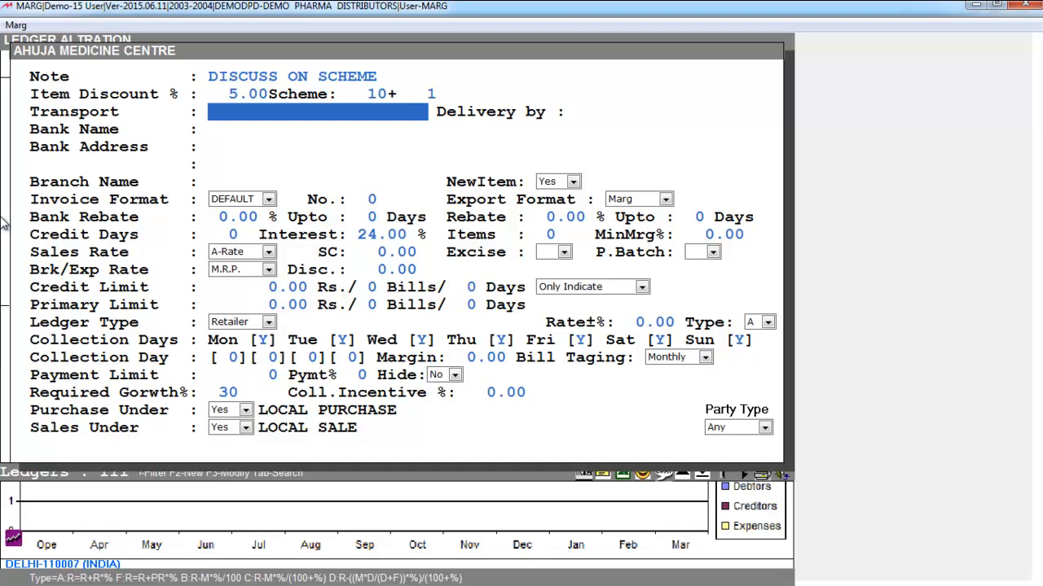
{"action": "type", "text": "JAIPUR GO"}
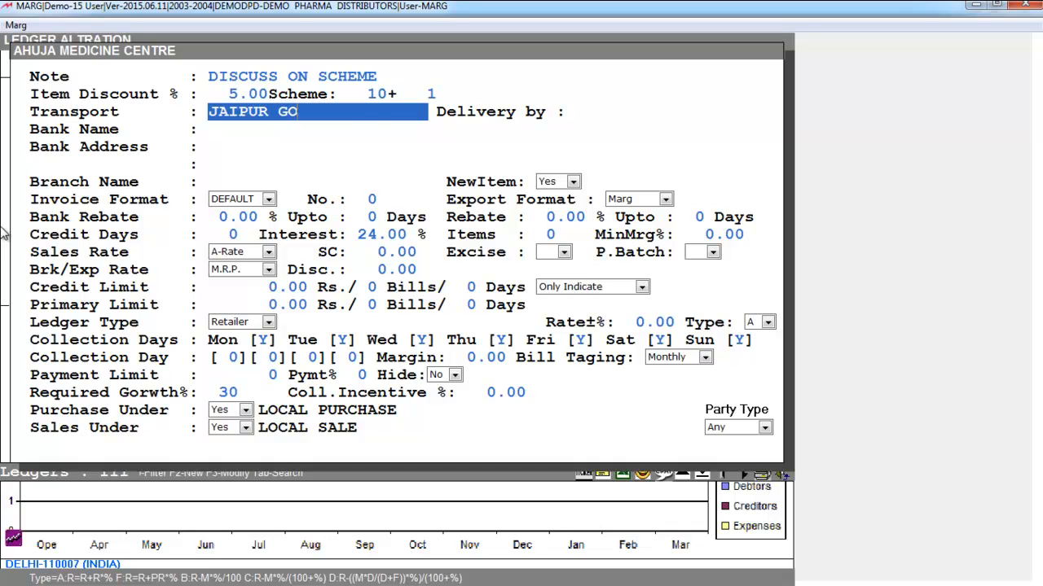
{"action": "type", "text": "LDEN TRANSPORT"}
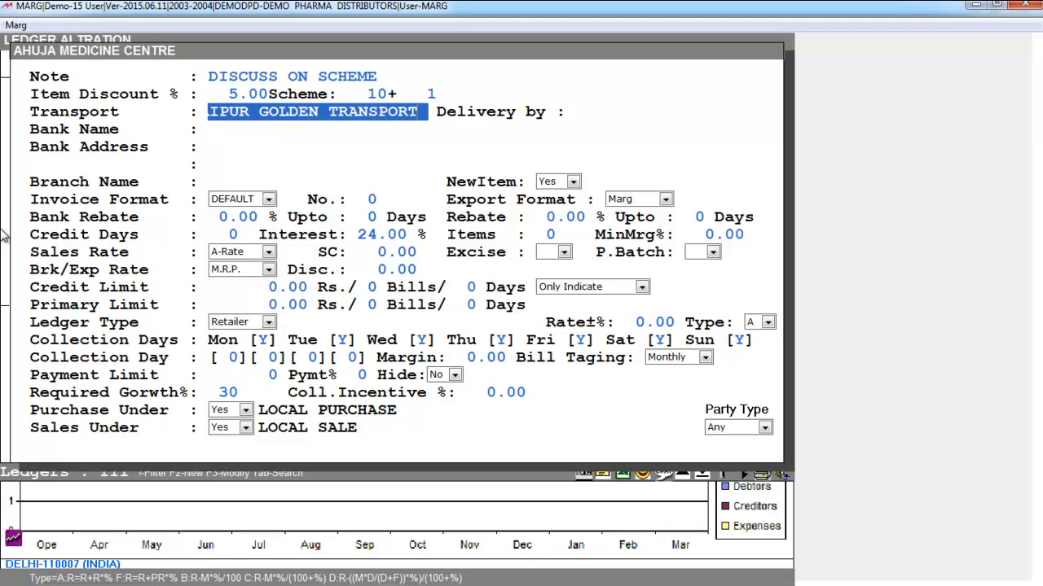
{"action": "key", "text": "Return"}
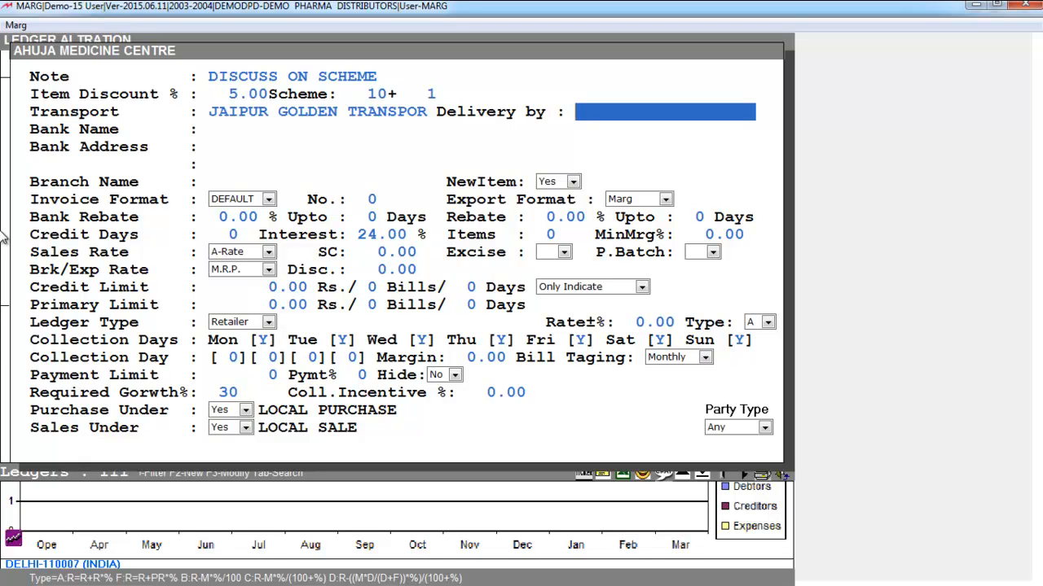
{"action": "type", "text": "IN"}
{"action": "key", "text": "Return"}
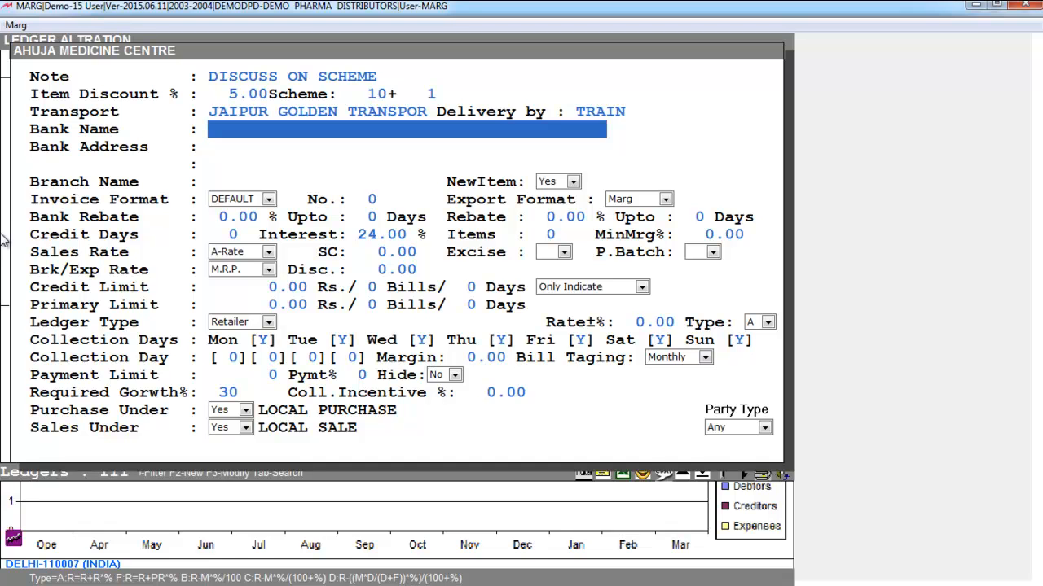
Enter BANK OF BARODA as the party's bank name and fill in both lines of the bank address
{"action": "type", "text": "BANK OF BARODA"}
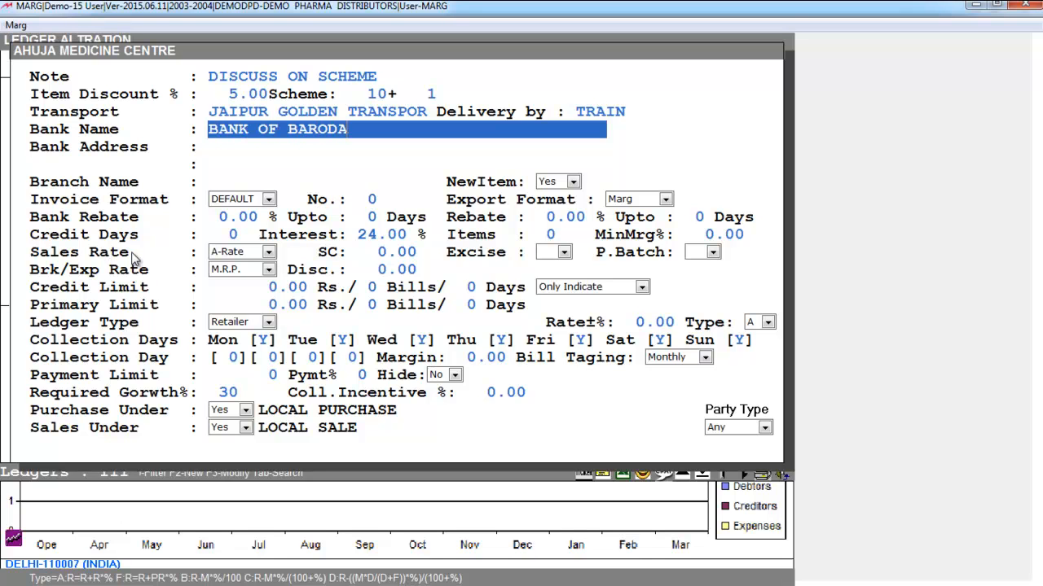
{"action": "key", "text": "Return"}
{"action": "type", "text": "SECTOR-39,FARIDABAD"}
{"action": "key", "text": "Return"}
{"action": "type", "text": "HARYANA"}
{"action": "key", "text": "Return"}
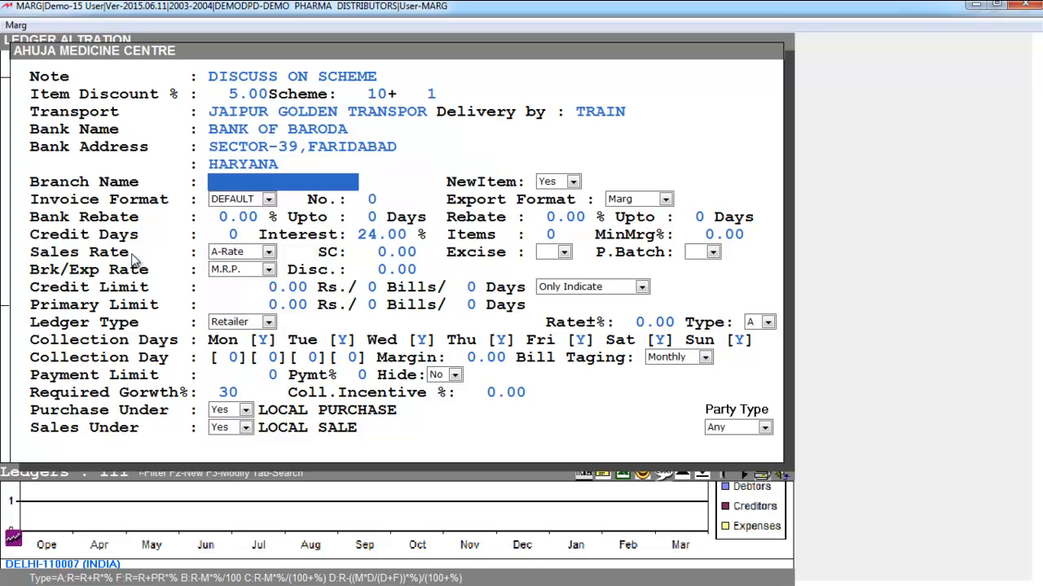
Enter PARI CHOWK as the branch name and keep the NewItem option at Yes
{"action": "type", "text": "PARI CHOWK"}
{"action": "key", "text": "Return"}
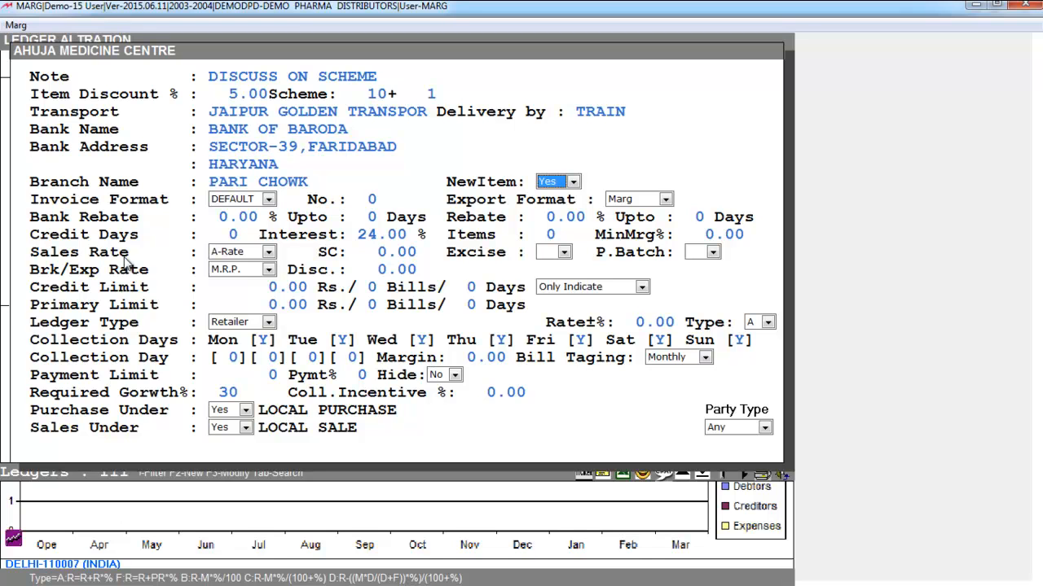
{"action": "left_click", "coordinate": [541, 184]}
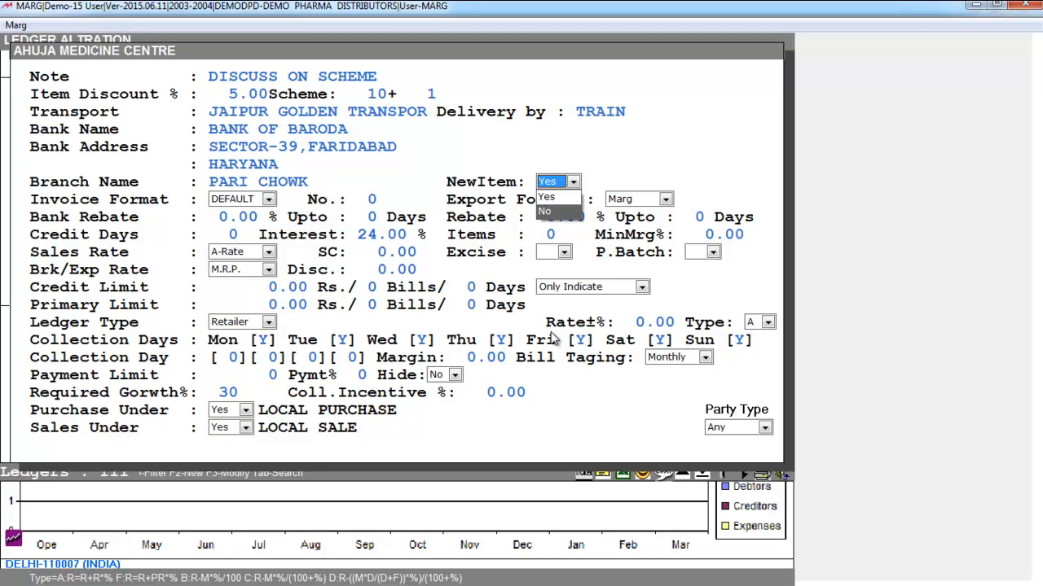
{"action": "left_click", "coordinate": [565, 198]}
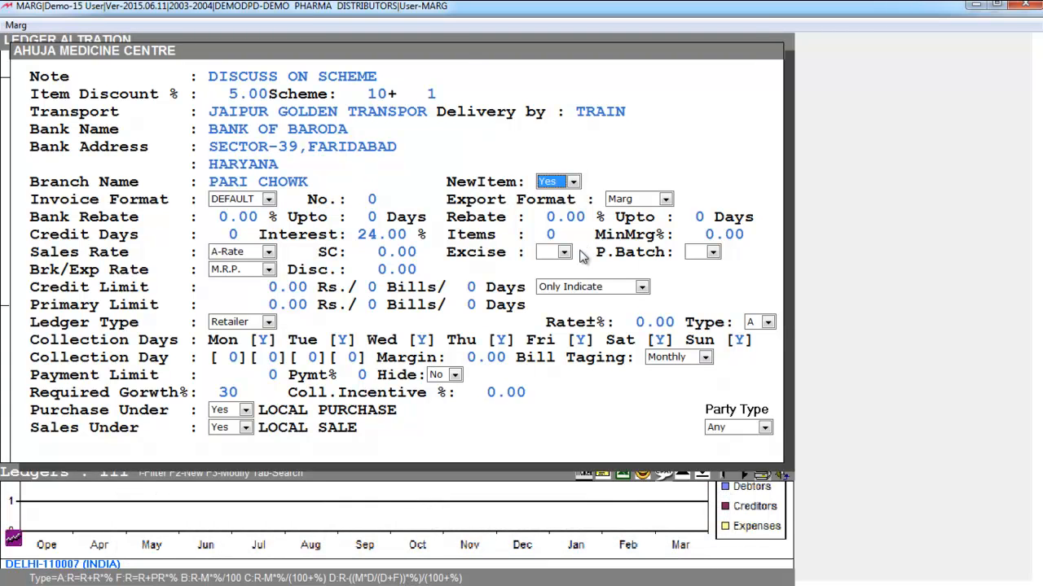
{"action": "key", "text": "Return"}
Set the invoice format to SELECT with number 98 and version V1, keeping the export format as Marg
{"action": "left_click", "coordinate": [249, 200]}
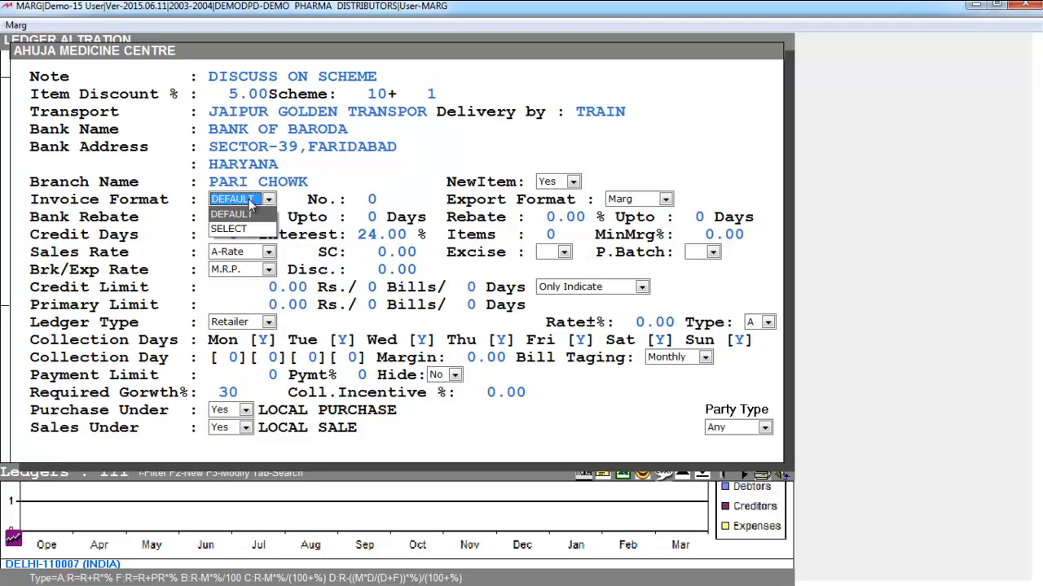
{"action": "left_click", "coordinate": [251, 205]}
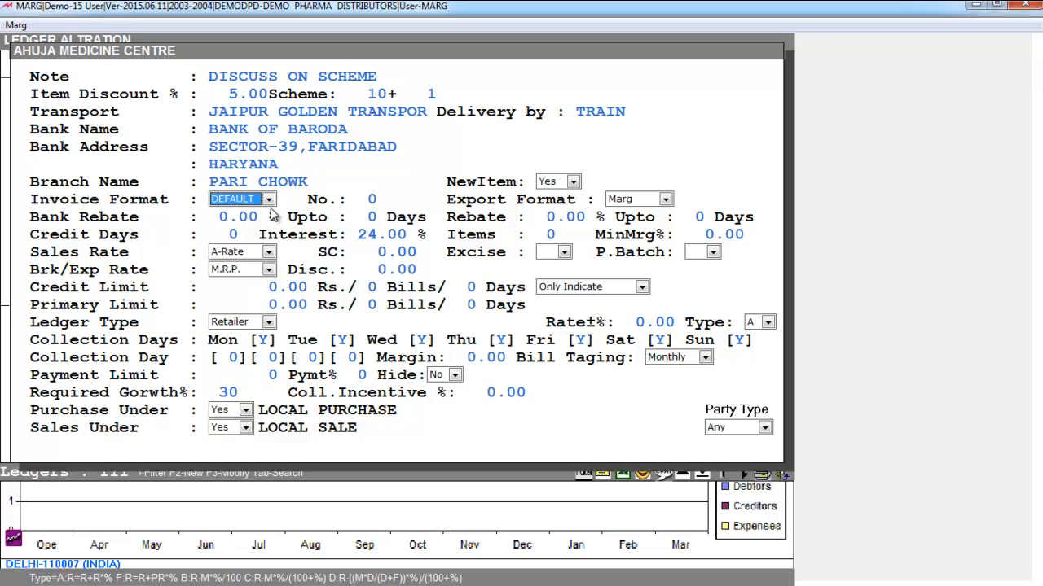
{"action": "left_click", "coordinate": [270, 202]}
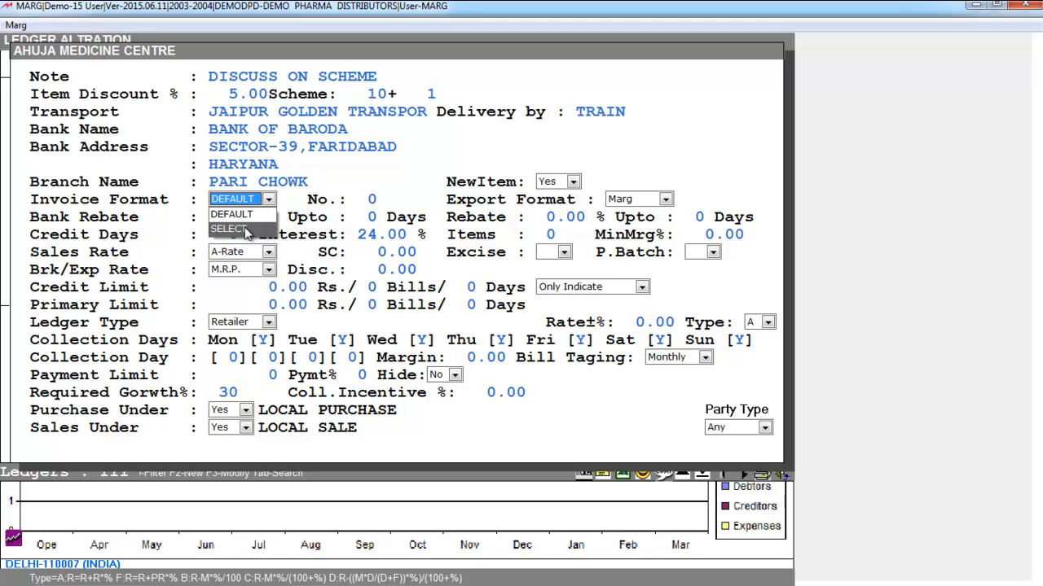
{"action": "left_click", "coordinate": [236, 229]}
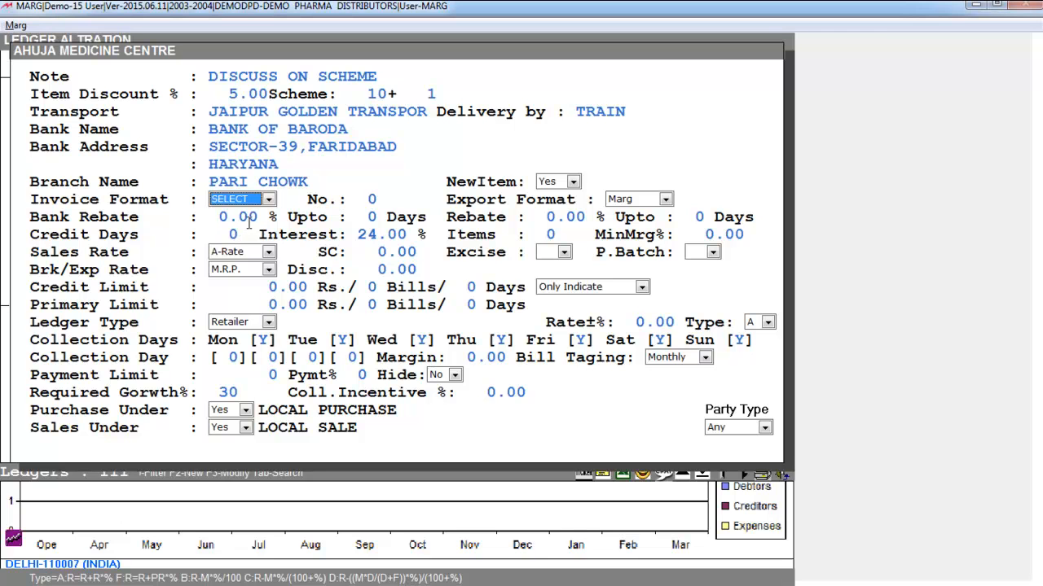
{"action": "key", "text": "Return"}
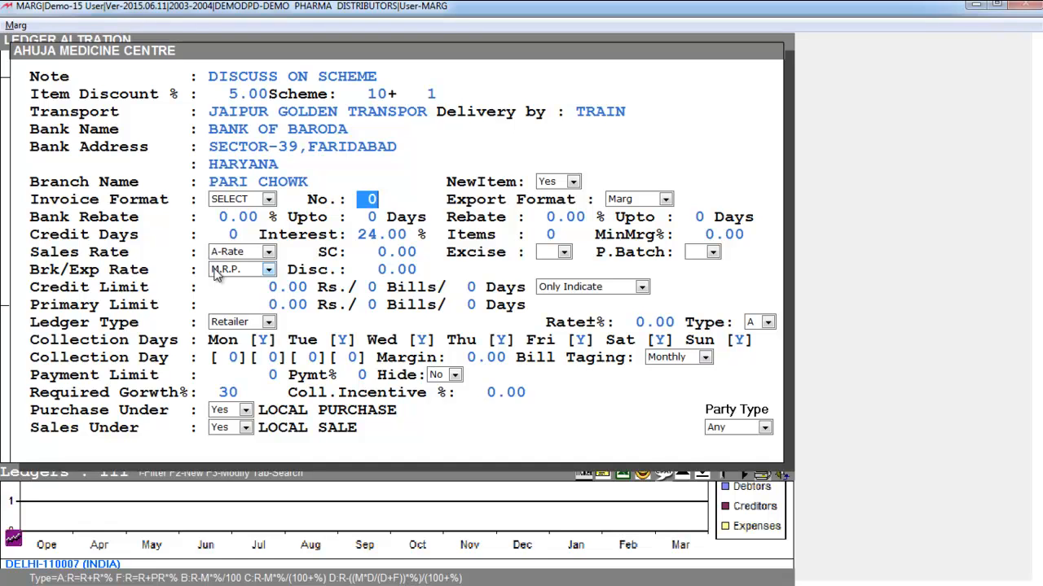
{"action": "type", "text": "98"}
{"action": "left_click", "coordinate": [438, 201]}
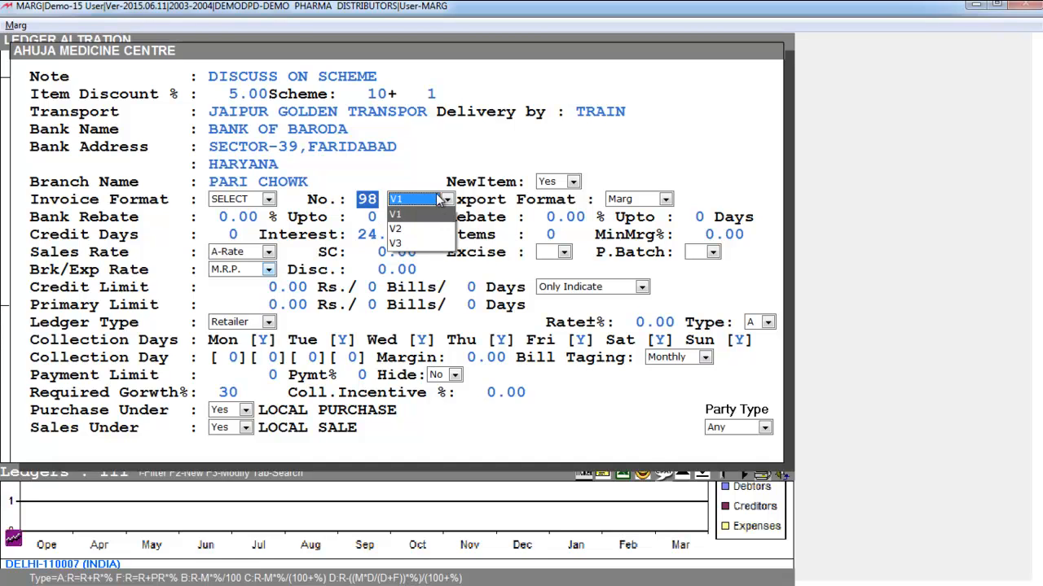
{"action": "left_click", "coordinate": [417, 246]}
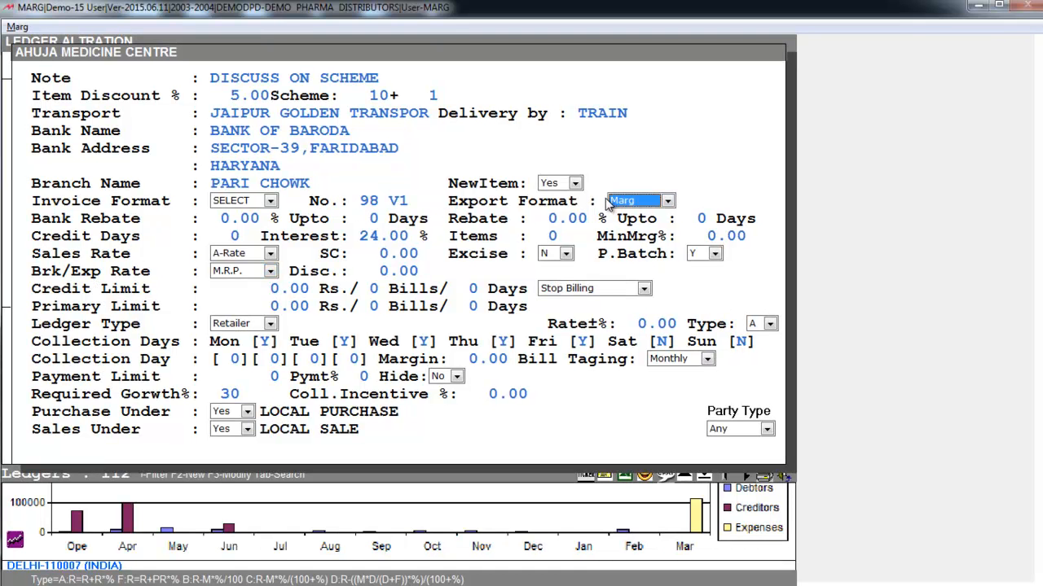
{"action": "left_click", "coordinate": [642, 208]}
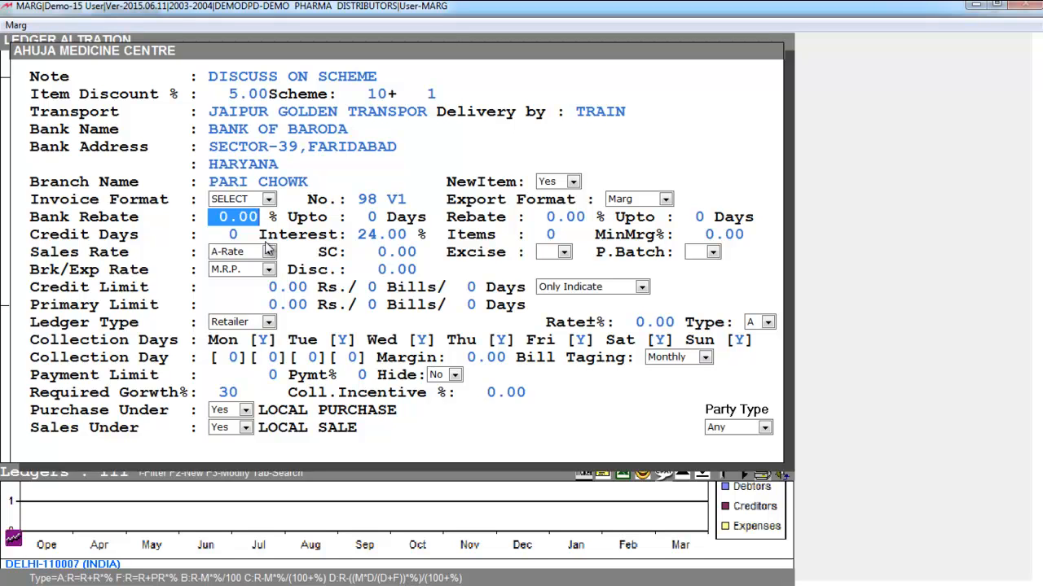
Set the bank rebate to 3% up to 10 days and the rebate to 5% up to 15 days
{"action": "type", "text": "3 ."}
{"action": "key", "text": "Return"}
{"action": "type", "text": "10"}
{"action": "key", "text": "Return"}
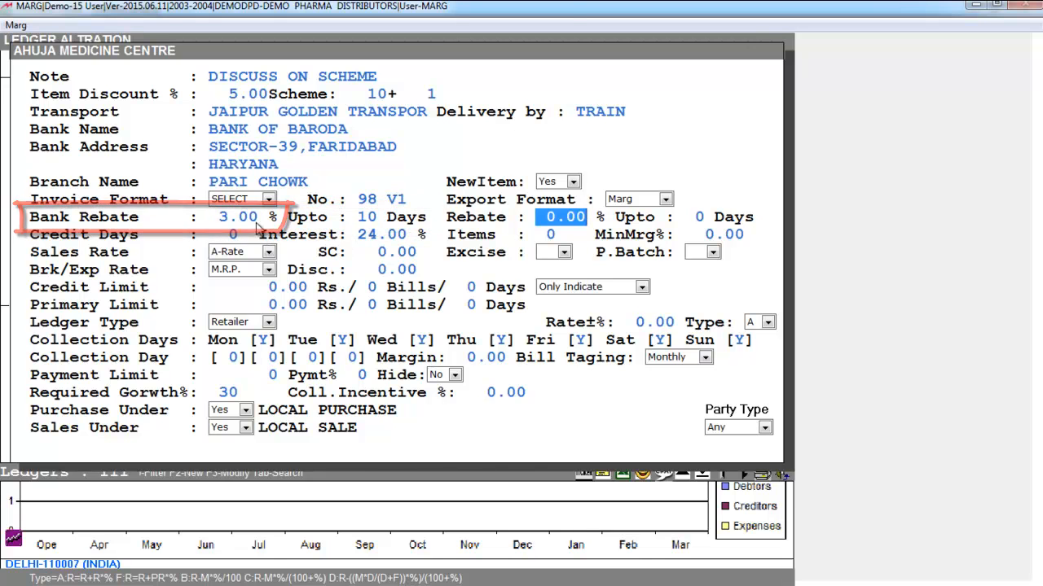
{"action": "type", "text": "5 ."}
{"action": "key", "text": "Return"}
{"action": "type", "text": "15"}
{"action": "key", "text": "Return"}
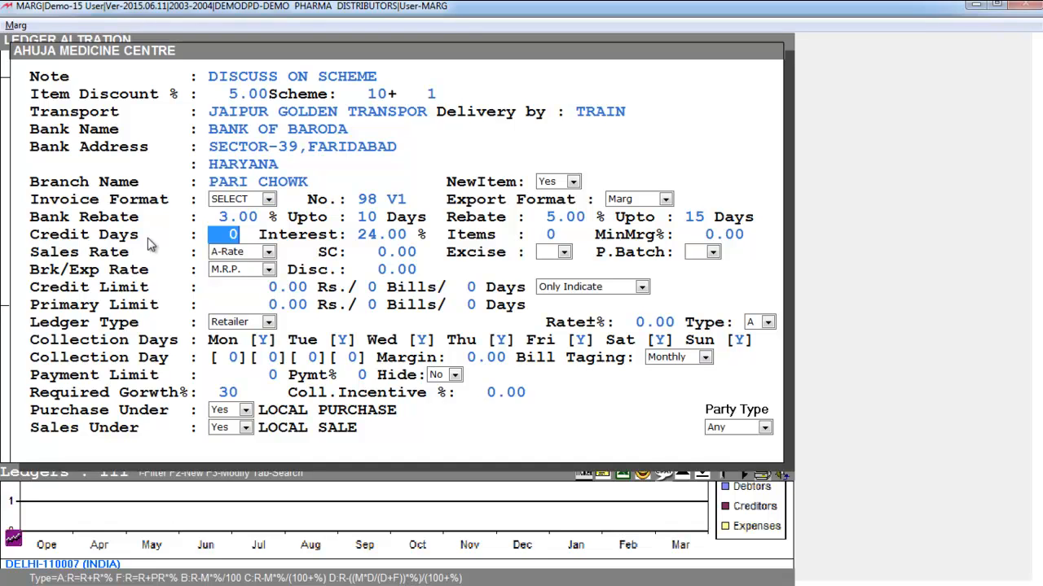
Set the party's credit days to 1 and the interest to 20%
{"action": "key", "text": "alt"}
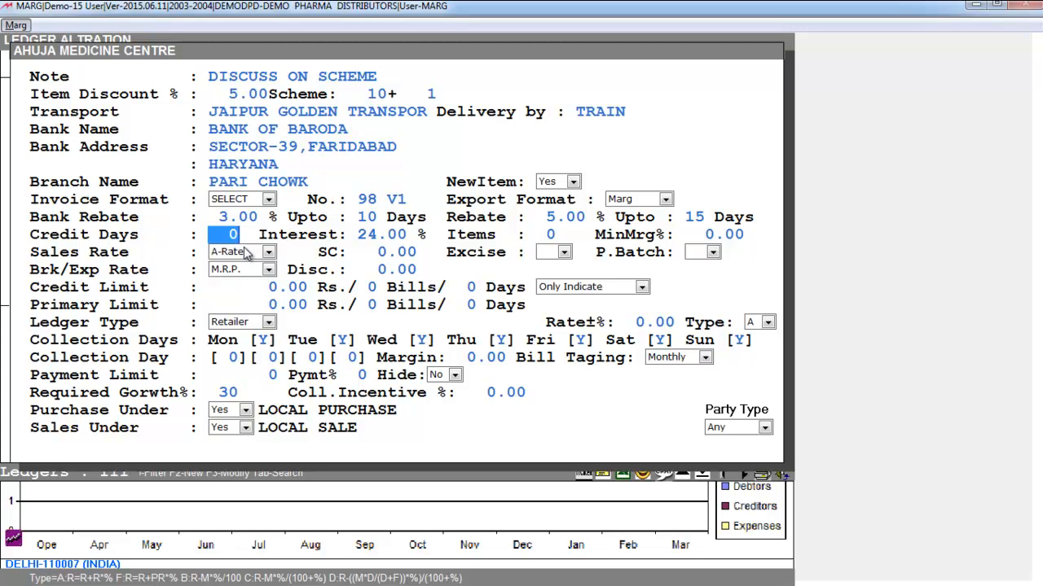
{"action": "type", "text": "15"}
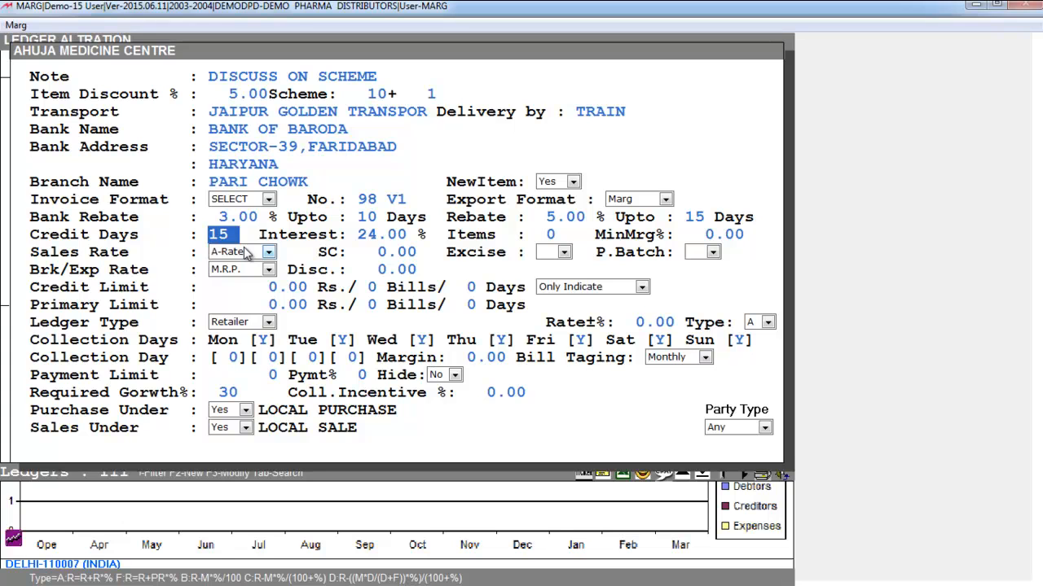
{"action": "type", "text": "1"}
{"action": "key", "text": "Return"}
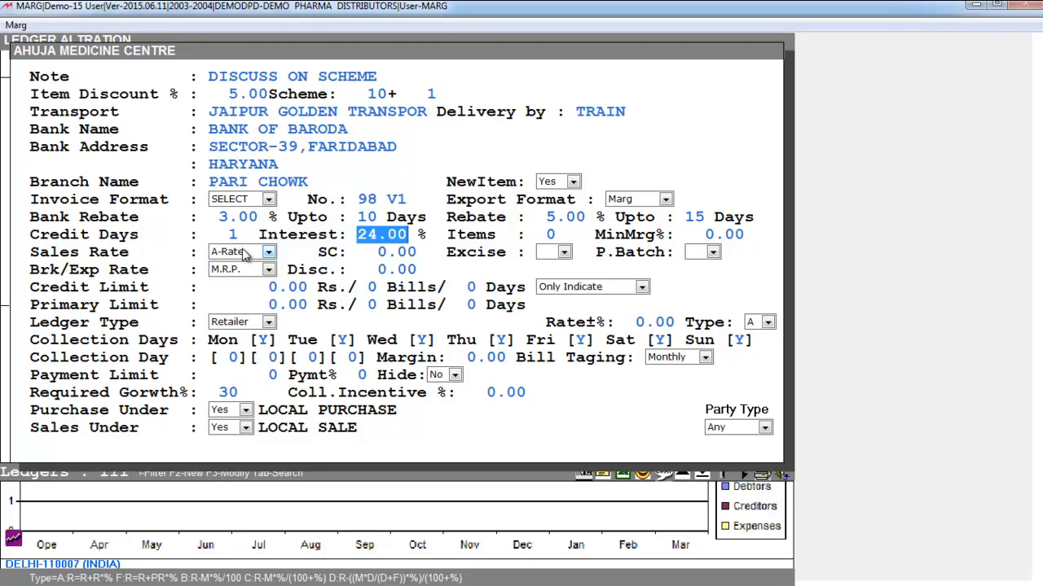
{"action": "type", "text": "20"}
{"action": "key", "text": "Return"}
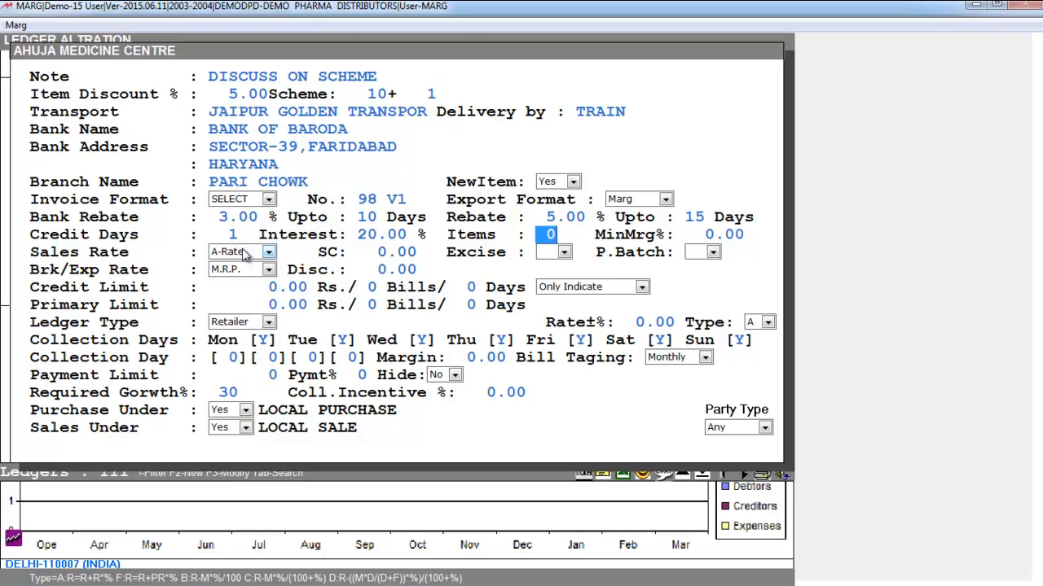
Set the number of items to 5, accept the remaining ledger details and return to the main screen
{"action": "type", "text": "5"}
{"action": "key", "text": "Return"}
{"action": "key", "text": "Return"}
{"action": "key", "text": "Return"}
{"action": "key", "text": "Return"}
{"action": "key", "text": "Return"}
{"action": "key", "text": "Return"}
{"action": "key", "text": "Return"}
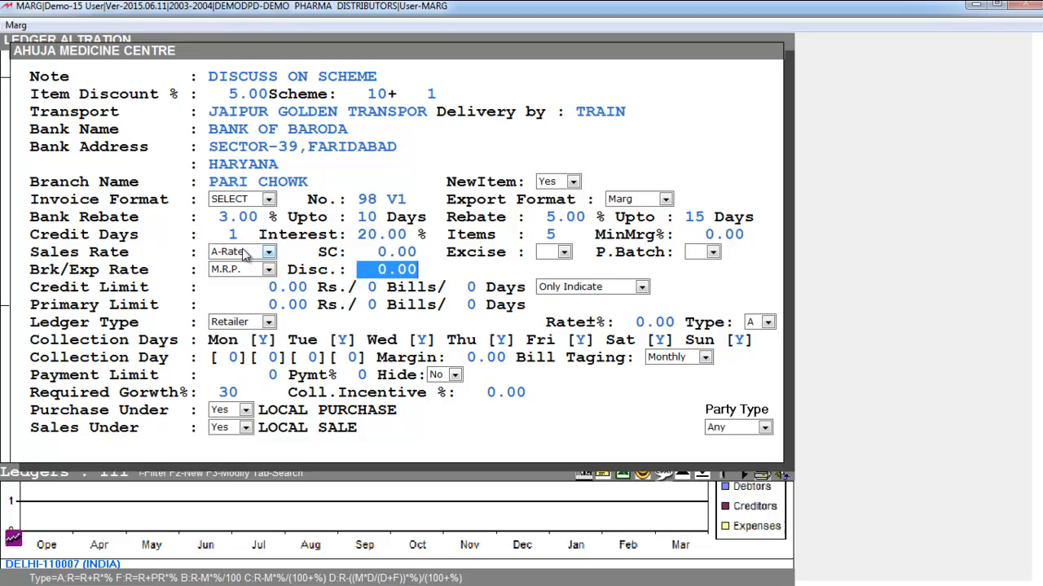
{"action": "key", "text": "Return"}
{"action": "key", "text": "Return"}
{"action": "key", "text": "Return"}
{"action": "key", "text": "Return"}
{"action": "key", "text": "Return"}
{"action": "key", "text": "Return"}
{"action": "key", "text": "Return"}
{"action": "key", "text": "Return"}
{"action": "key", "text": "Return"}
{"action": "key", "text": "Return"}
{"action": "key", "text": "Return"}
{"action": "key", "text": "Return"}
{"action": "key", "text": "Return"}
{"action": "key", "text": "Return"}
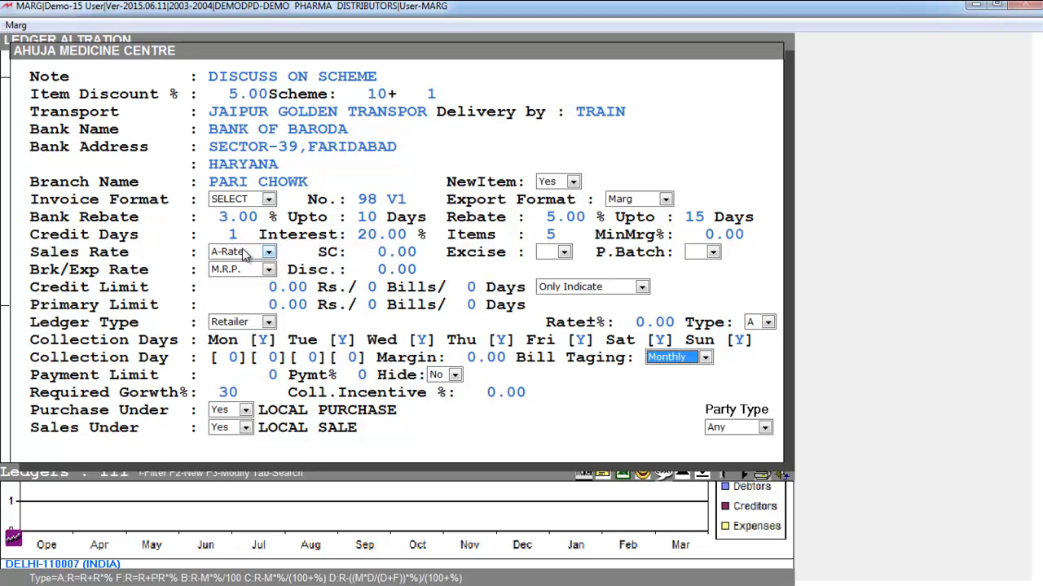
{"action": "key", "text": "Return"}
{"action": "key", "text": "Return"}
{"action": "key", "text": "Return"}
{"action": "key", "text": "Return"}
{"action": "key", "text": "Return"}
{"action": "key", "text": "Return"}
{"action": "key", "text": "Return"}
{"action": "key", "text": "Escape"}
{"action": "key", "text": "Escape"}
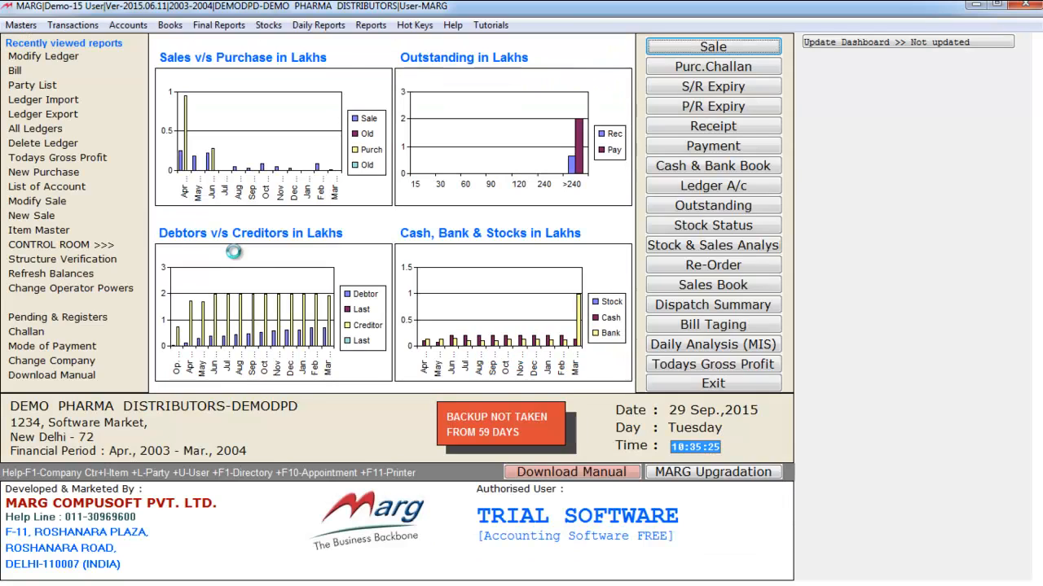
Start a new sale bill dated 31-03-2004 for AHUJA MEDICINE CENTRE
{"action": "left_click", "coordinate": [652, 50]}
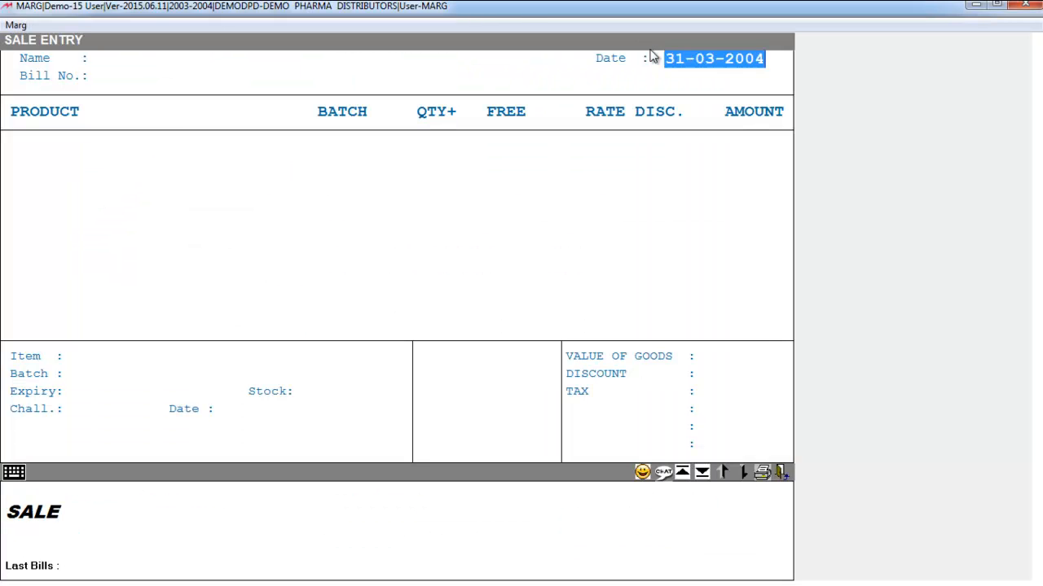
{"action": "key", "text": "Return"}
{"action": "key", "text": "Return"}
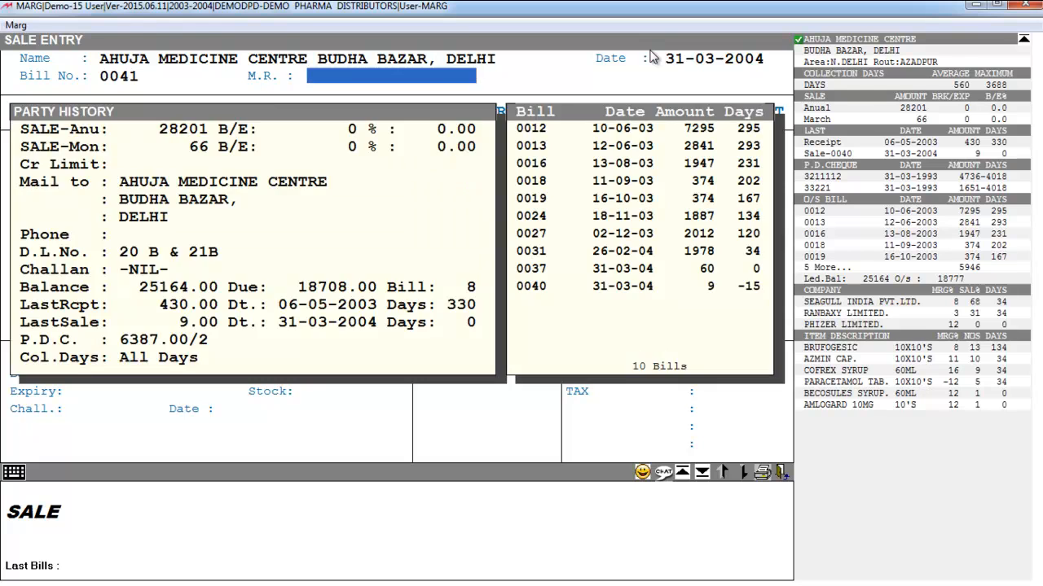
Add AMLOGARD 5MG. 10'S from batch 02005007 to the bill with quantity 1
{"action": "key", "text": "Return"}
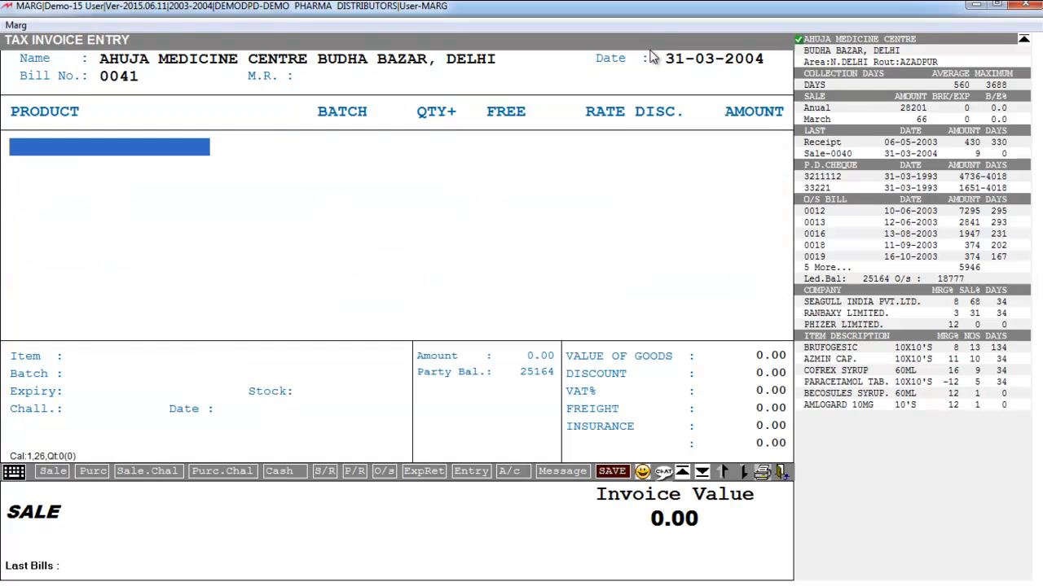
{"action": "key", "text": "Return"}
{"action": "key", "text": "Down"}
{"action": "key", "text": "Down"}
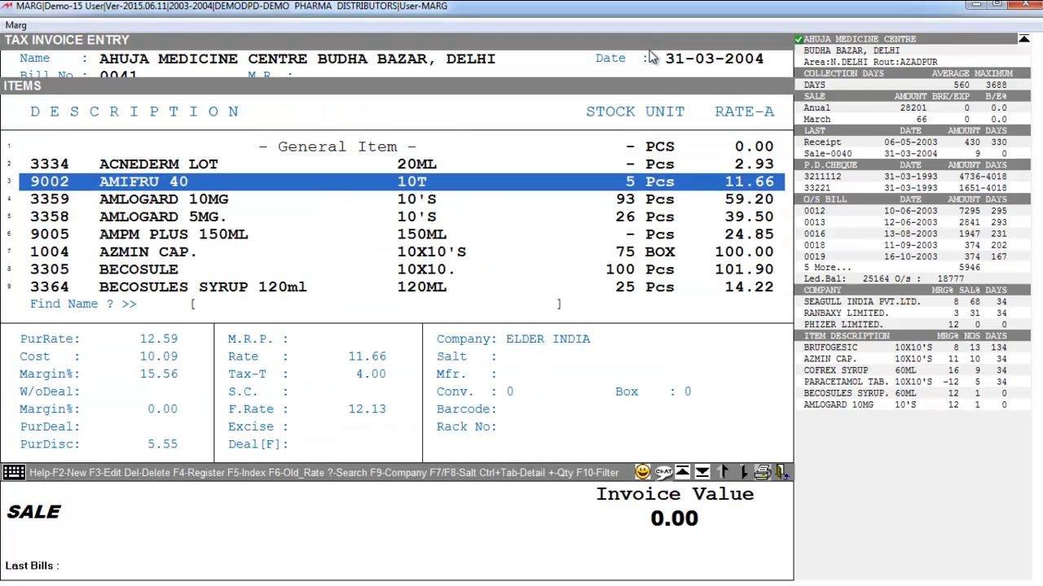
{"action": "key", "text": "Down"}
{"action": "key", "text": "Down"}
{"action": "key", "text": "Return"}
{"action": "key", "text": "Return"}
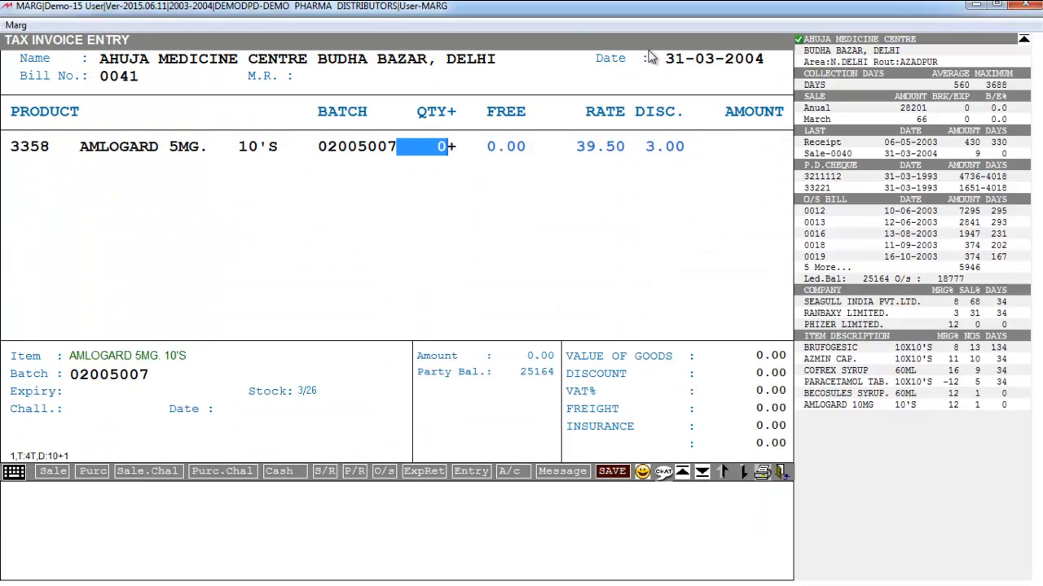
{"action": "type", "text": "1"}
Add BECOSULES SYRUP 120ML from batch 00532 with quantity 2 and COMBANTRIN A TAB from batch 9007 with quantity 1
{"action": "key", "text": "Return"}
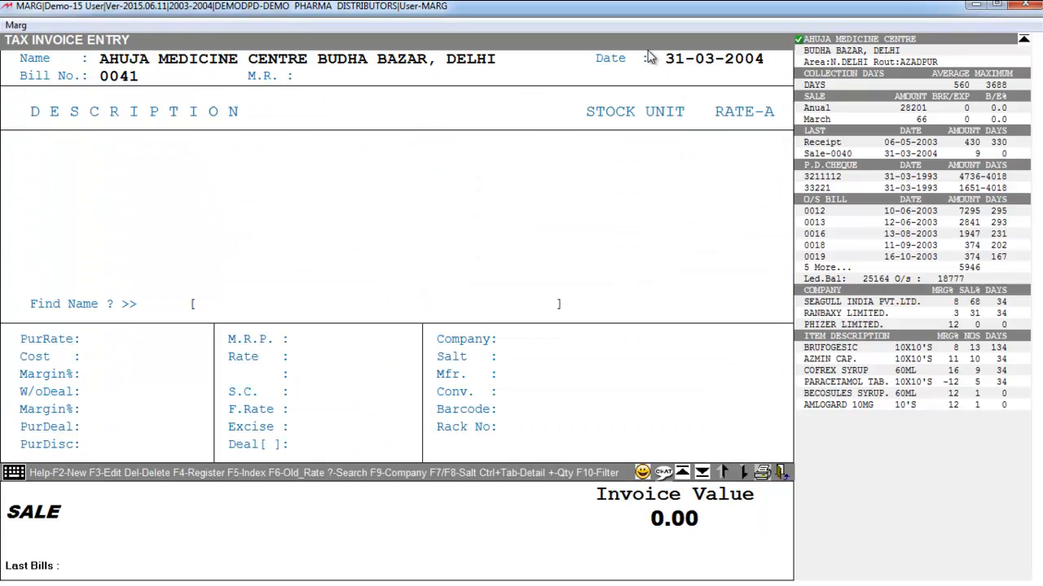
{"action": "key", "text": "Return"}
{"action": "key", "text": "Return"}
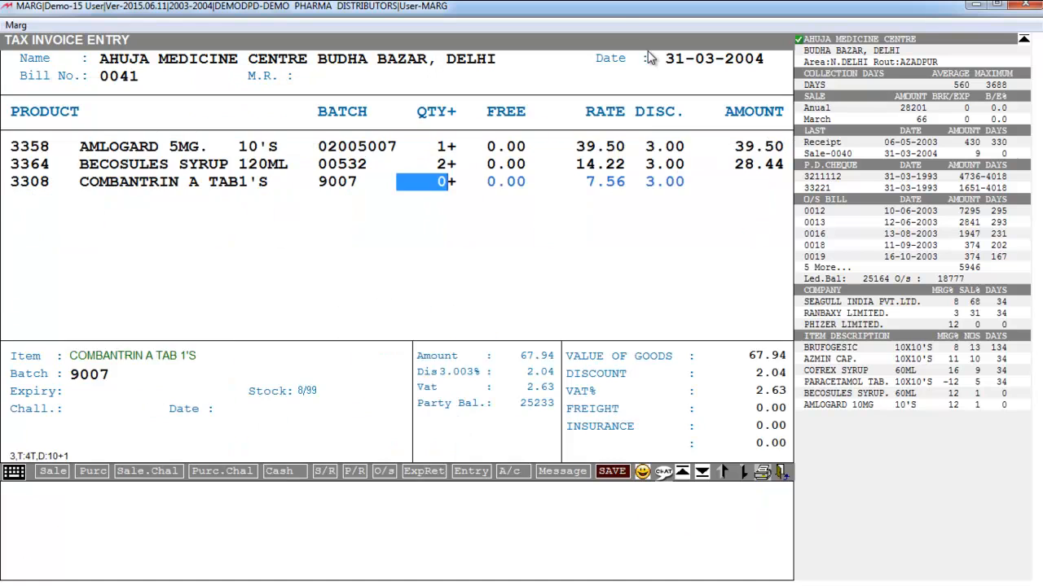
{"action": "type", "text": "1"}
Bill DOLONEX 20MG CAP from batch 02004004 with quantity 2 and HEPASHIELD 0.5ML from batch 00104 with quantity 1
{"action": "key", "text": "Return"}
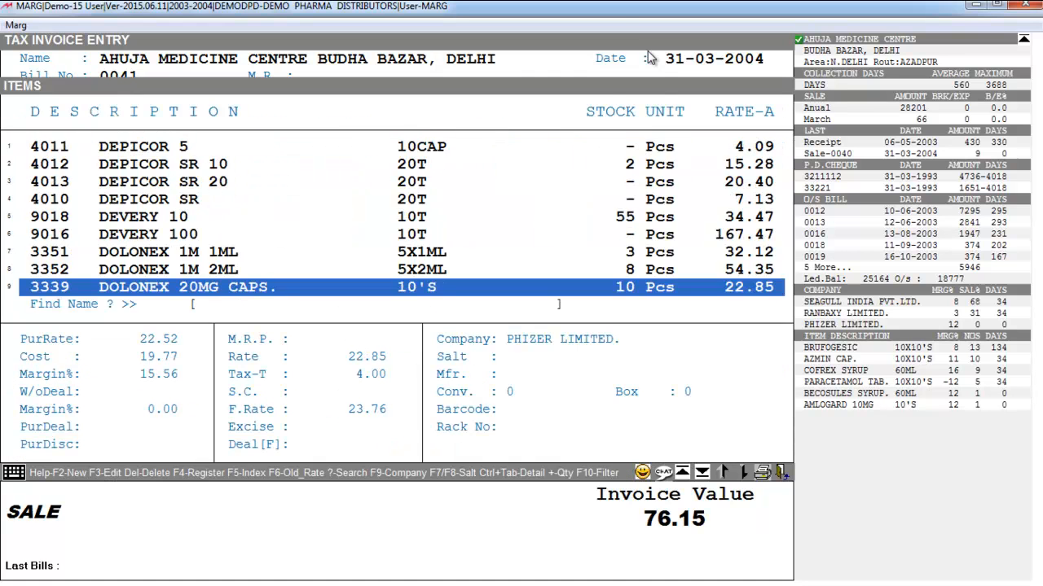
{"action": "key", "text": "Return"}
{"action": "key", "text": "Return"}
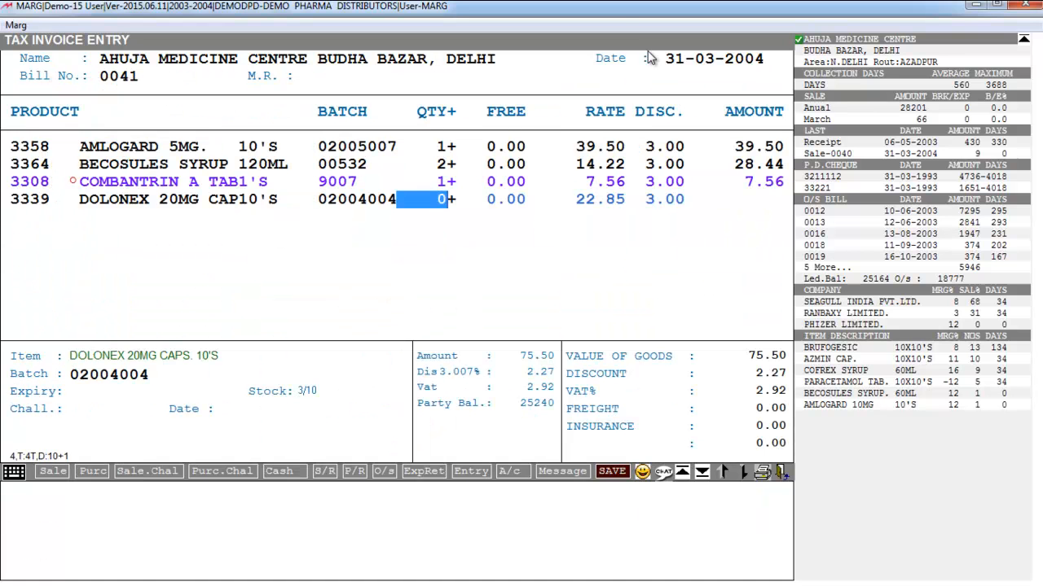
{"action": "type", "text": "2"}
{"action": "key", "text": "Return"}
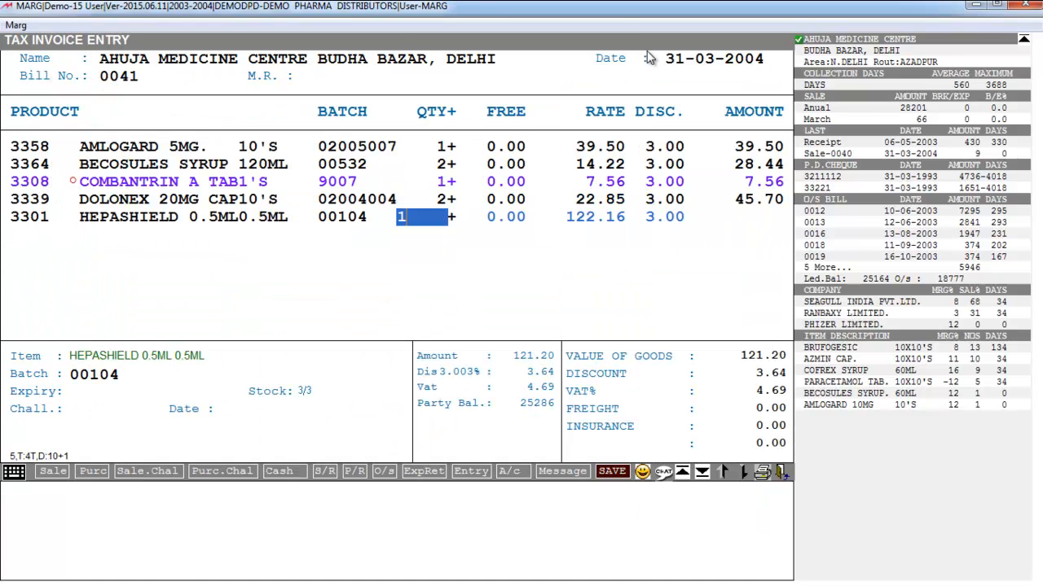
{"action": "key", "text": "Return"}
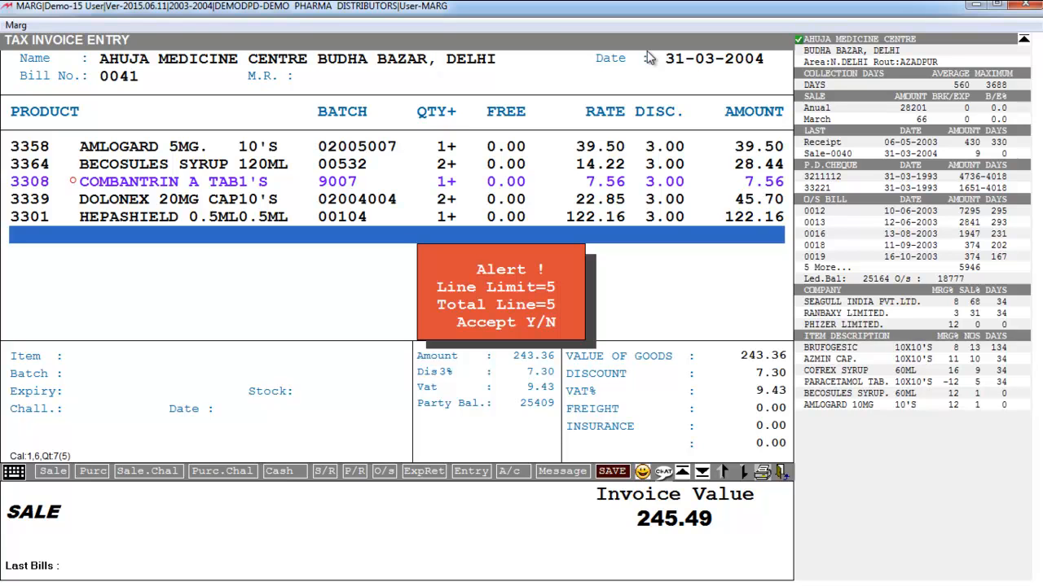
Accept the line limit alert and abandon the sale bill, returning to the main screen
{"action": "key", "text": "y"}
{"action": "key", "text": "Escape"}
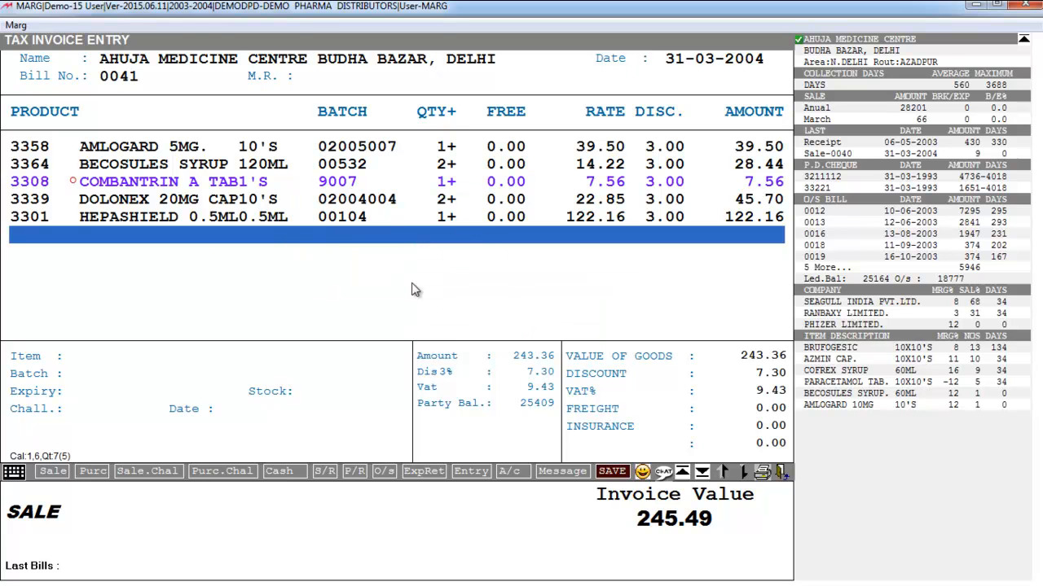
{"action": "key", "text": "y"}
{"action": "key", "text": "Escape"}
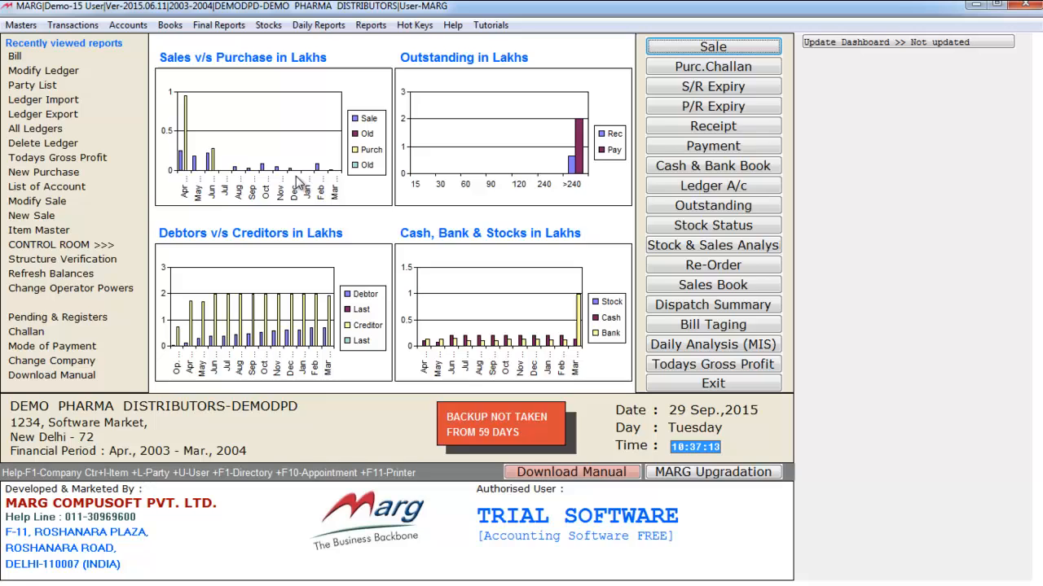
Open the AHUJA MEDICINE CENTRE ledger for modification and go to its other detail settings
{"action": "left_click", "coordinate": [37, 71]}
{"action": "key", "text": "Down"}
{"action": "key", "text": "Down"}
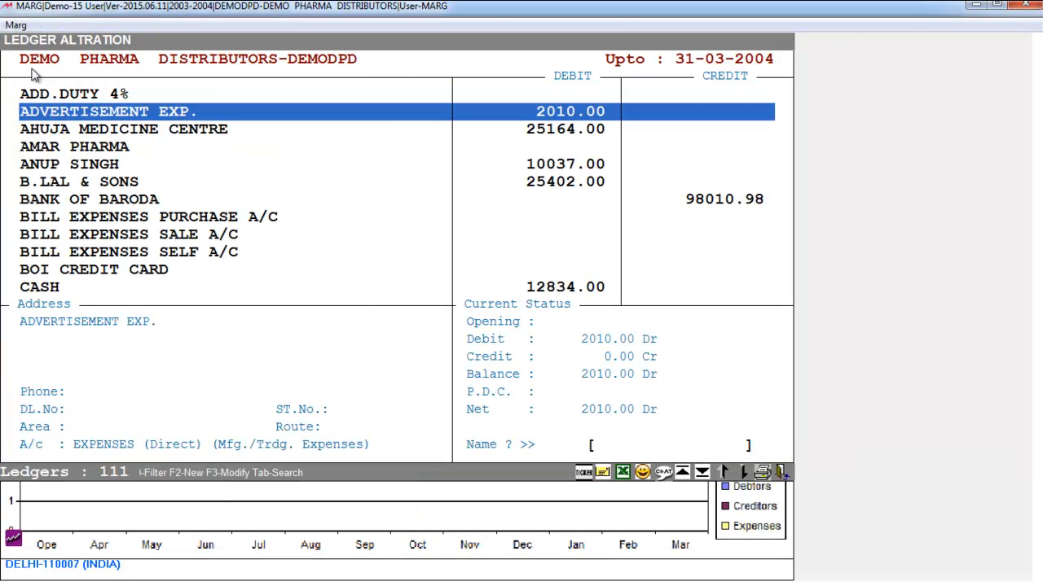
{"action": "key", "text": "Return"}
Set the party's minimum margin to 5%, accepting the existing details before it
{"action": "key", "text": "Return"}
{"action": "key", "text": "Return"}
{"action": "key", "text": "Return"}
{"action": "key", "text": "Return"}
{"action": "key", "text": "Return"}
{"action": "key", "text": "Return"}
{"action": "key", "text": "Return"}
{"action": "key", "text": "Return"}
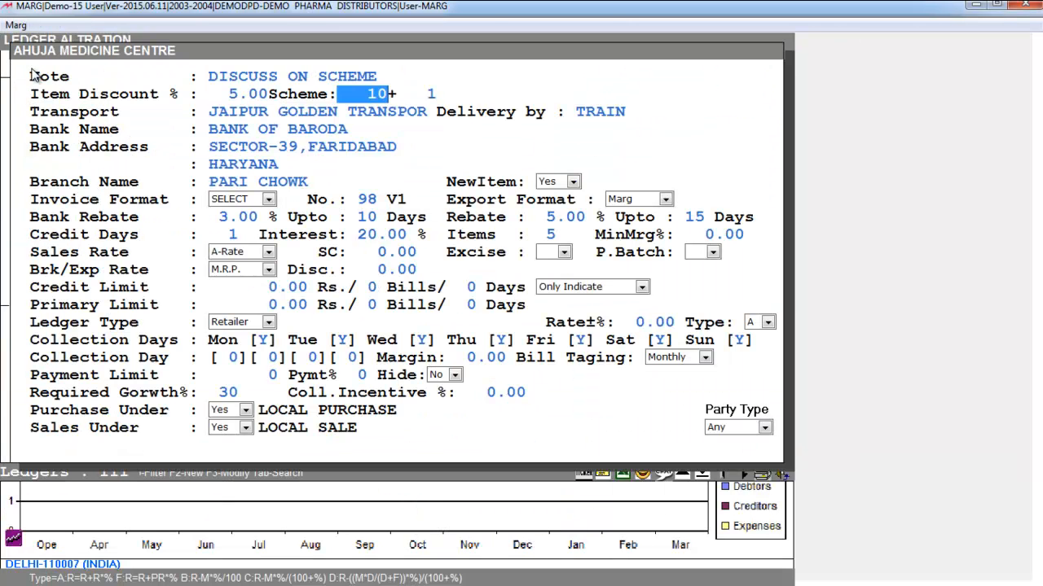
{"action": "key", "text": "Return"}
{"action": "key", "text": "Return"}
{"action": "key", "text": "Return"}
{"action": "key", "text": "Return"}
{"action": "key", "text": "Return"}
{"action": "key", "text": "Return"}
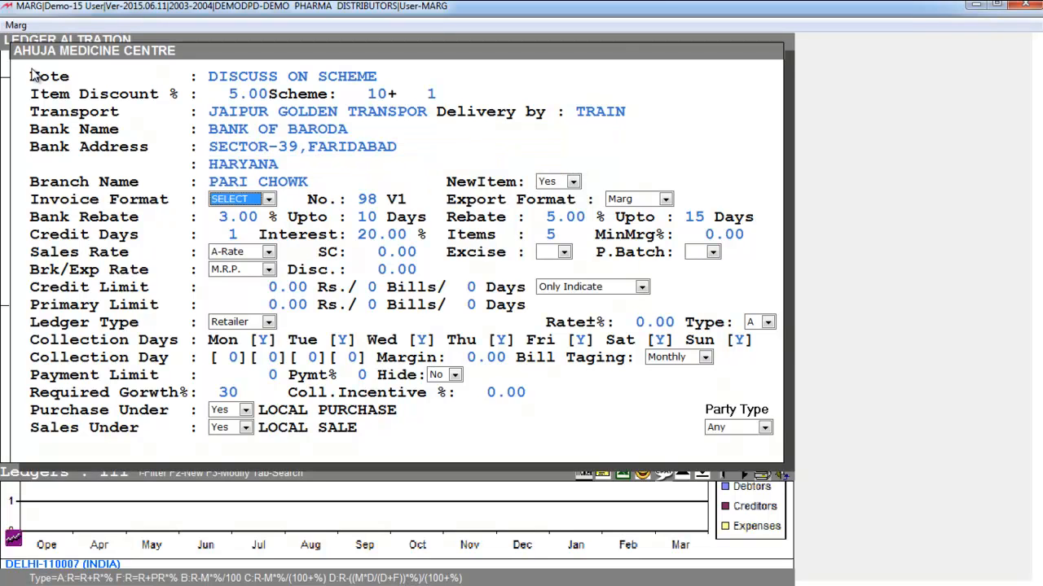
{"action": "key", "text": "Return"}
{"action": "key", "text": "Return"}
{"action": "key", "text": "Return"}
{"action": "key", "text": "Return"}
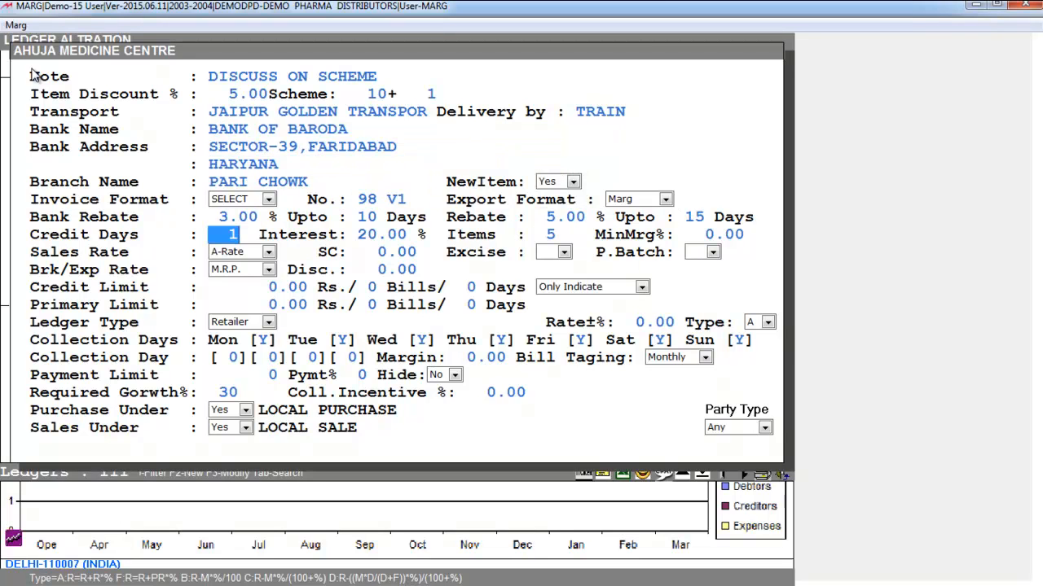
{"action": "key", "text": "Return"}
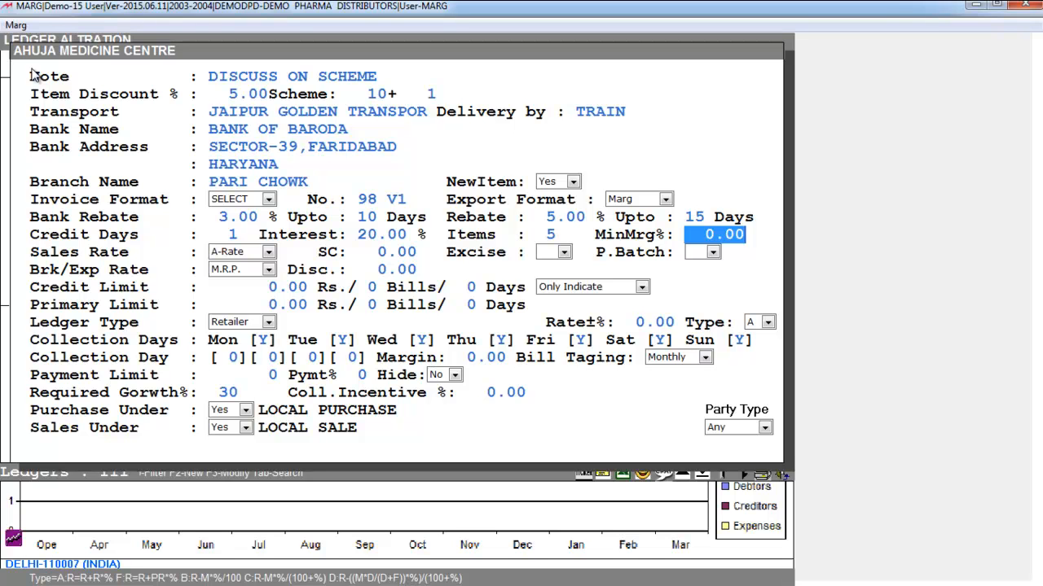
{"action": "type", "text": "5  ."}
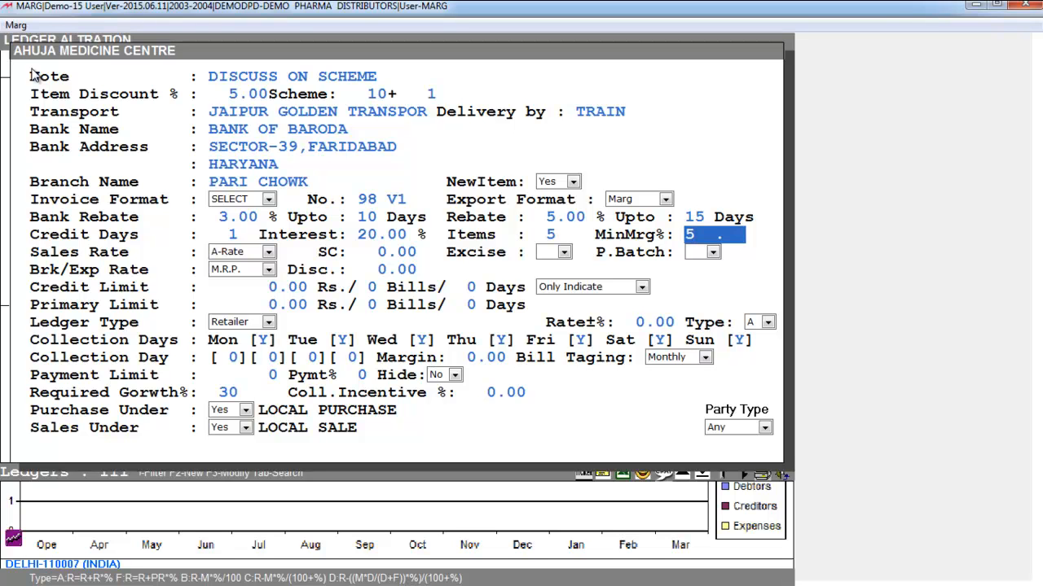
{"action": "key", "text": "Return"}
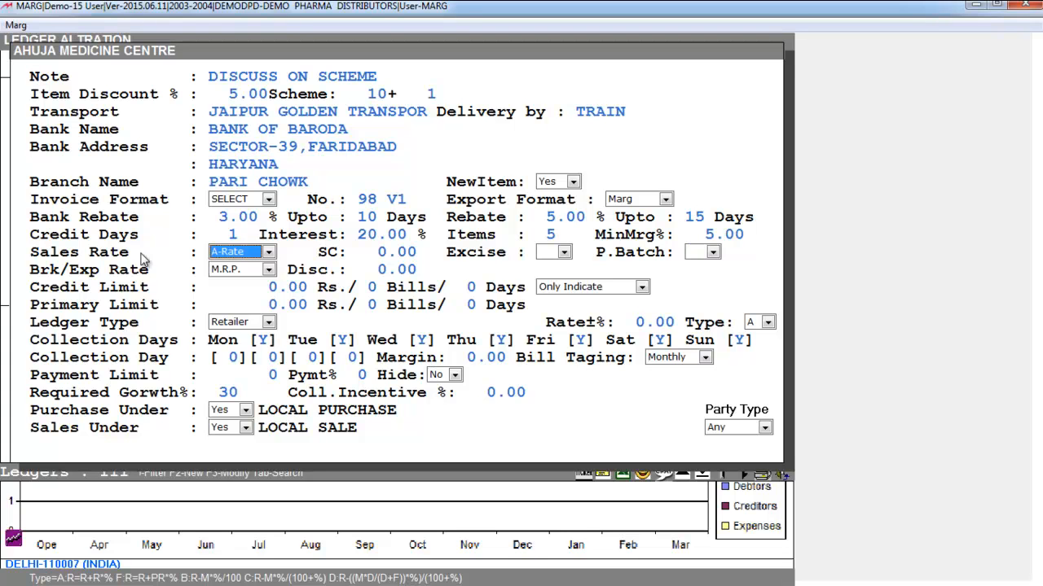
Select A-Rate as the party's sales rate and accept the existing SC value
{"action": "left_click", "coordinate": [227, 254]}
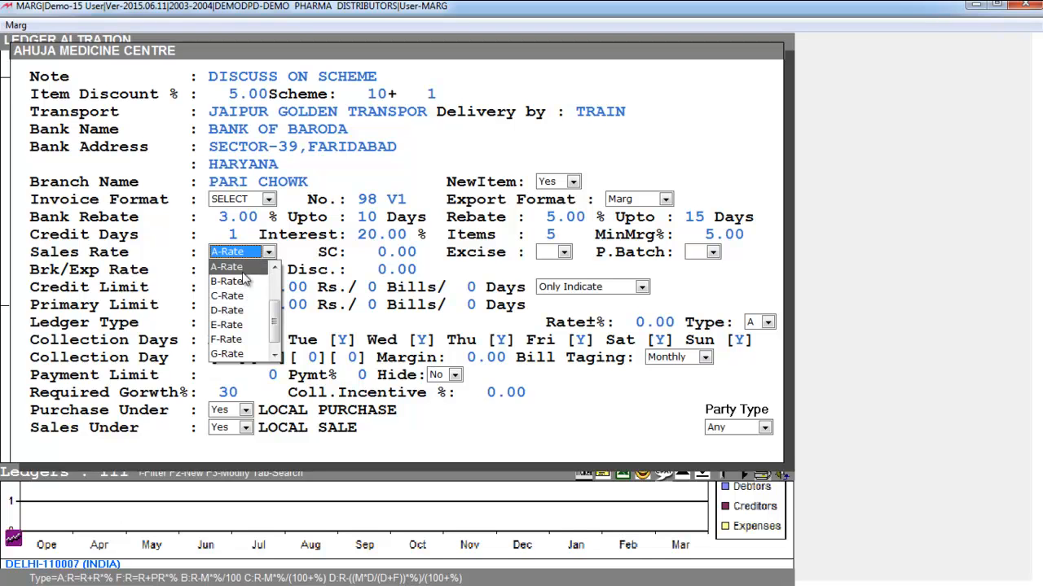
{"action": "left_click", "coordinate": [244, 272]}
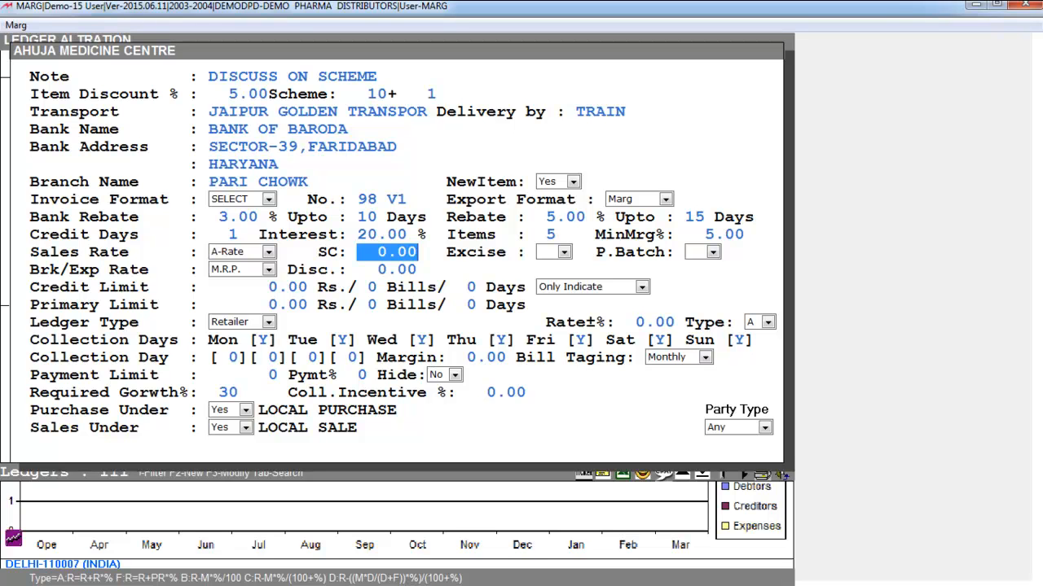
{"action": "key", "text": "Return"}
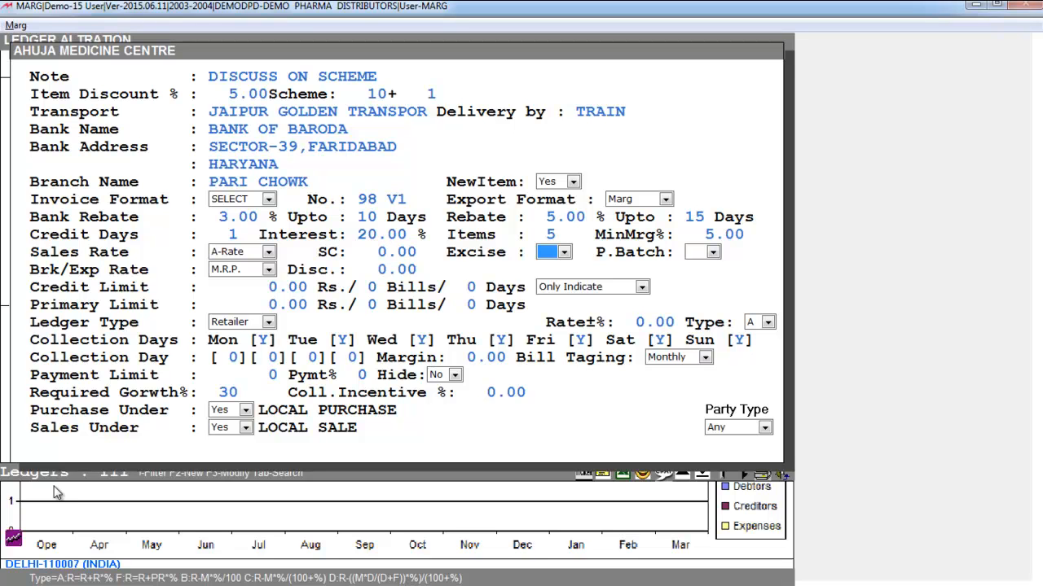
Set the party's Excise option to N and the P.Batch option to Y
{"action": "left_click", "coordinate": [564, 251]}
{"action": "left_click", "coordinate": [547, 298]}
{"action": "key", "text": "Return"}
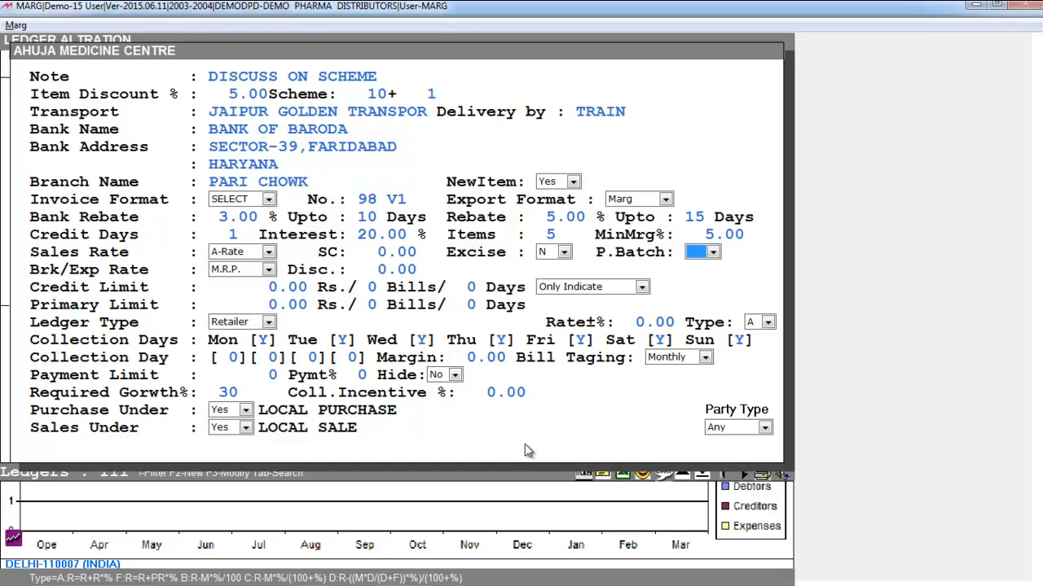
{"action": "left_click", "coordinate": [712, 252]}
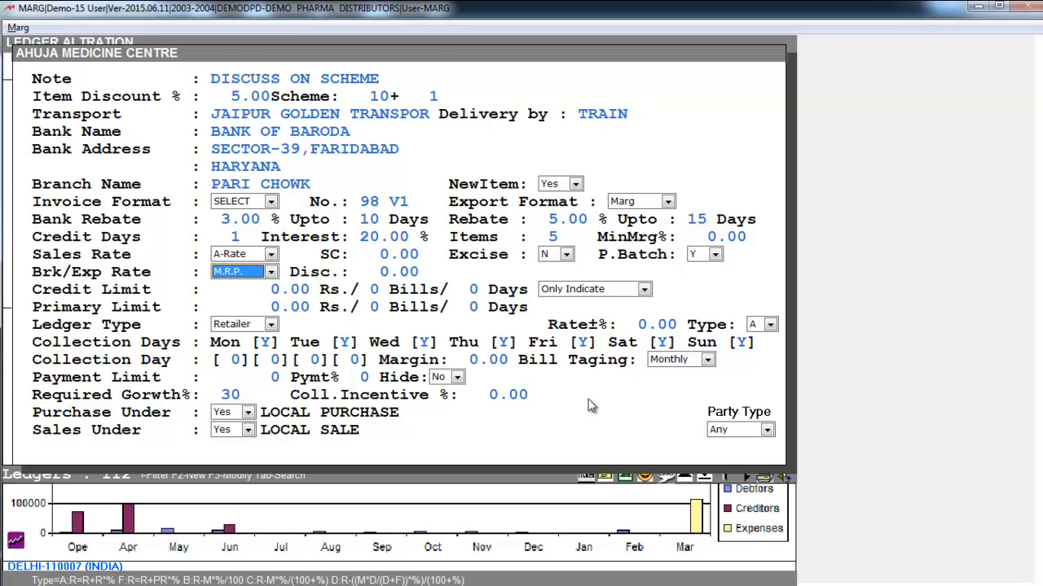
Choose M.R.P. as the breakage/expiry rate and set its discount to 3
{"action": "left_click", "coordinate": [264, 273]}
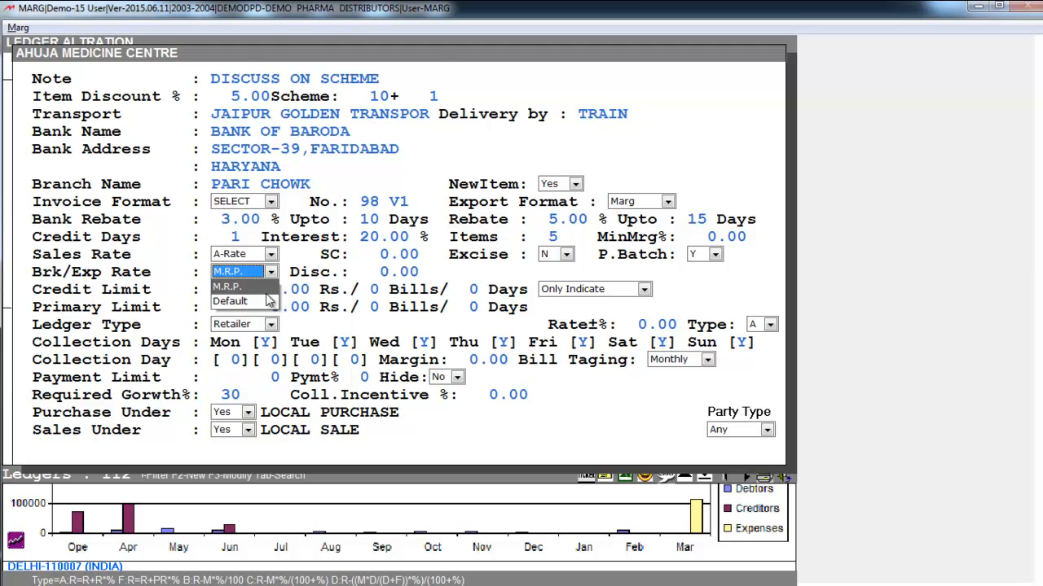
{"action": "left_click", "coordinate": [269, 300]}
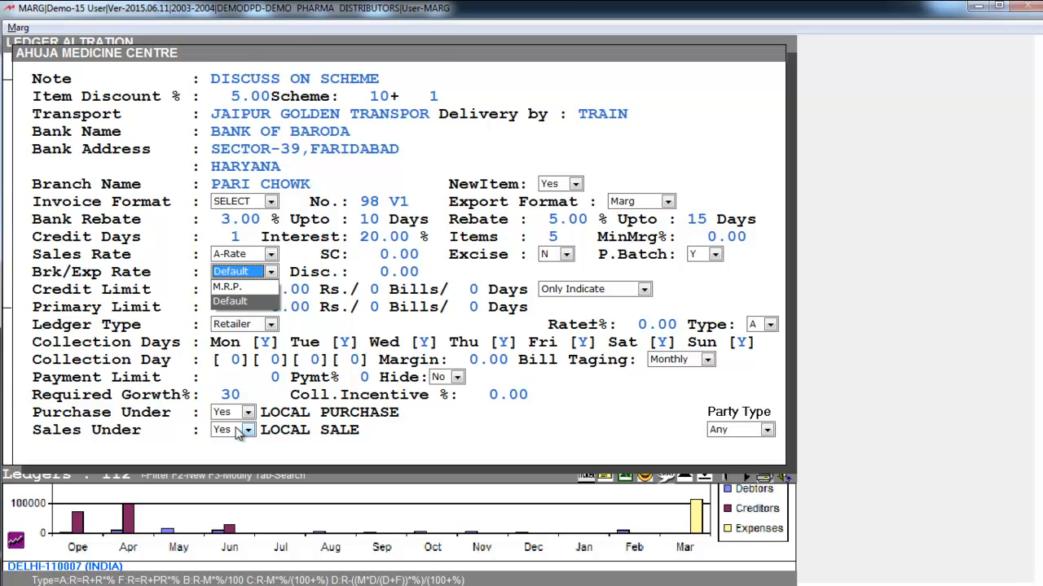
{"action": "key", "text": "Up"}
{"action": "key", "text": "Down"}
{"action": "key", "text": "Up"}
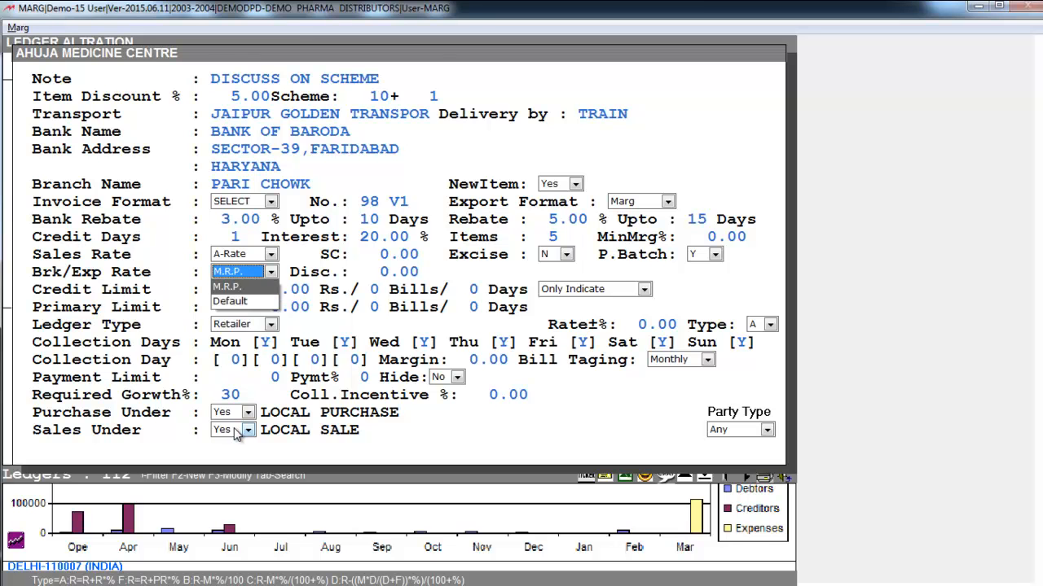
{"action": "key", "text": "Return"}
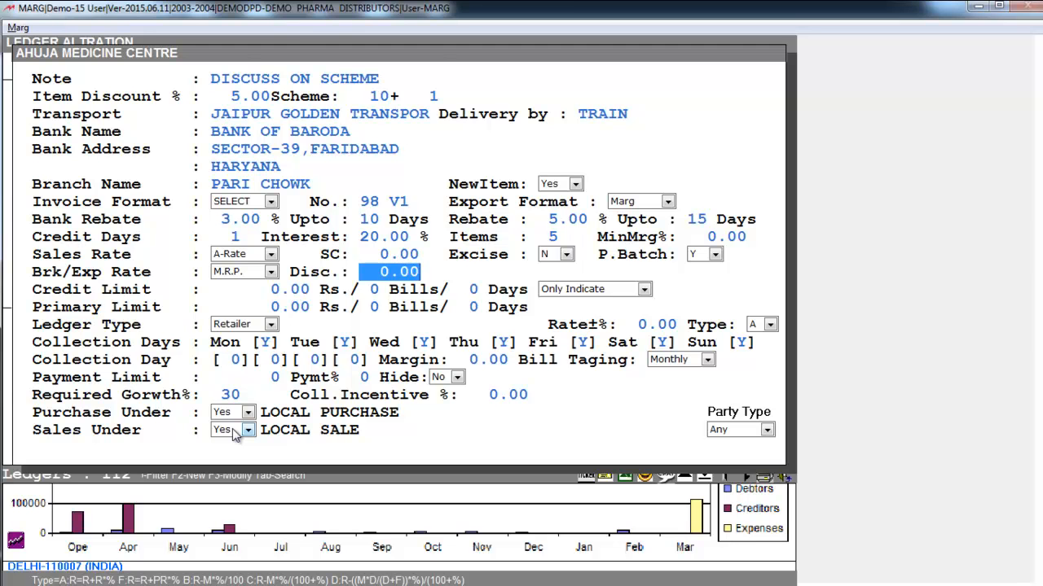
{"action": "type", "text": "3 ."}
{"action": "key", "text": "Return"}
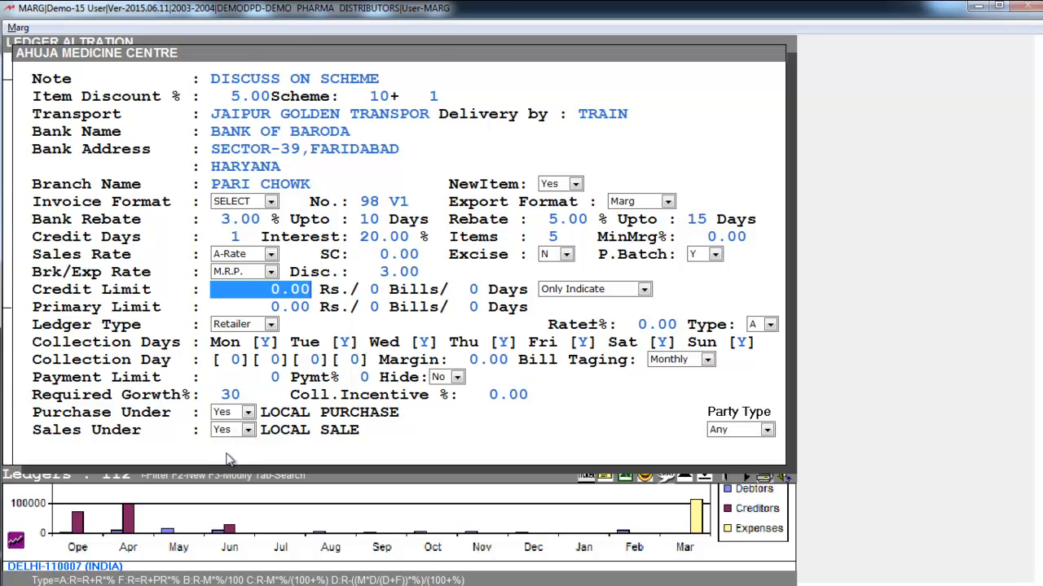
Set the party's credit limit to Rs. 15000, 5 bills and 10 days
{"action": "type", "text": "15000 ."}
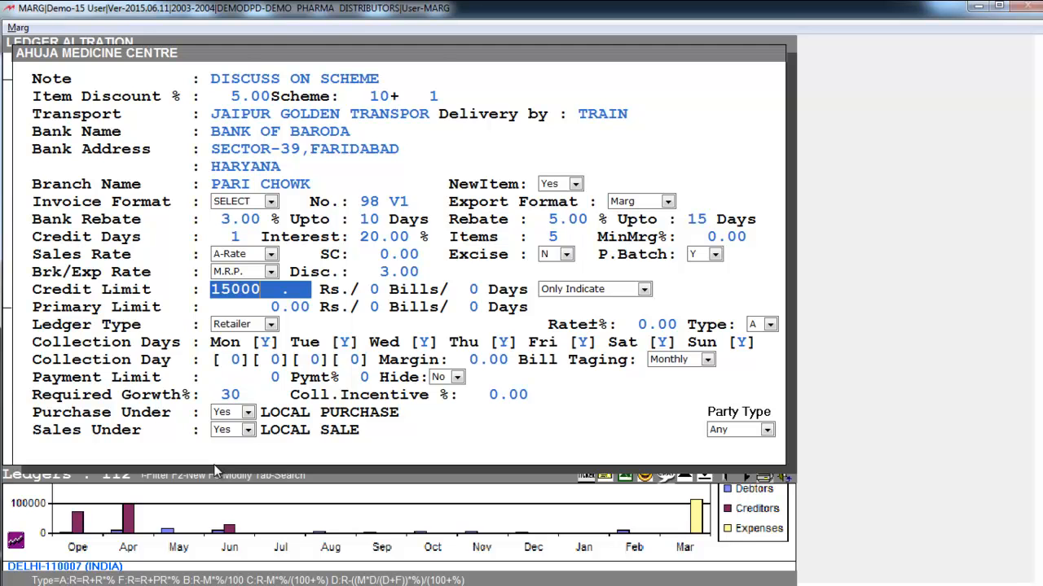
{"action": "key", "text": "Return"}
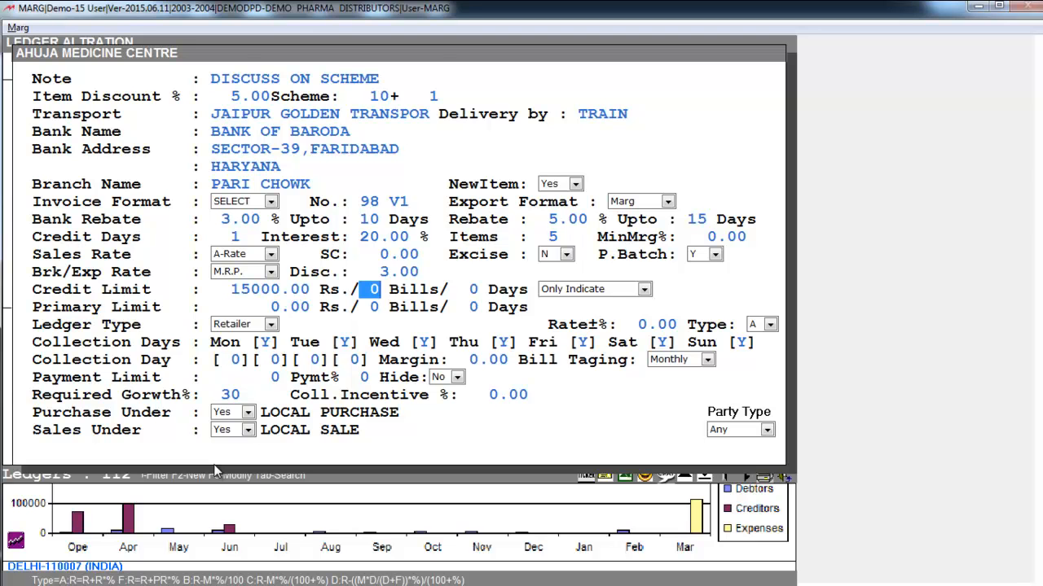
{"action": "type", "text": "5"}
{"action": "key", "text": "Return"}
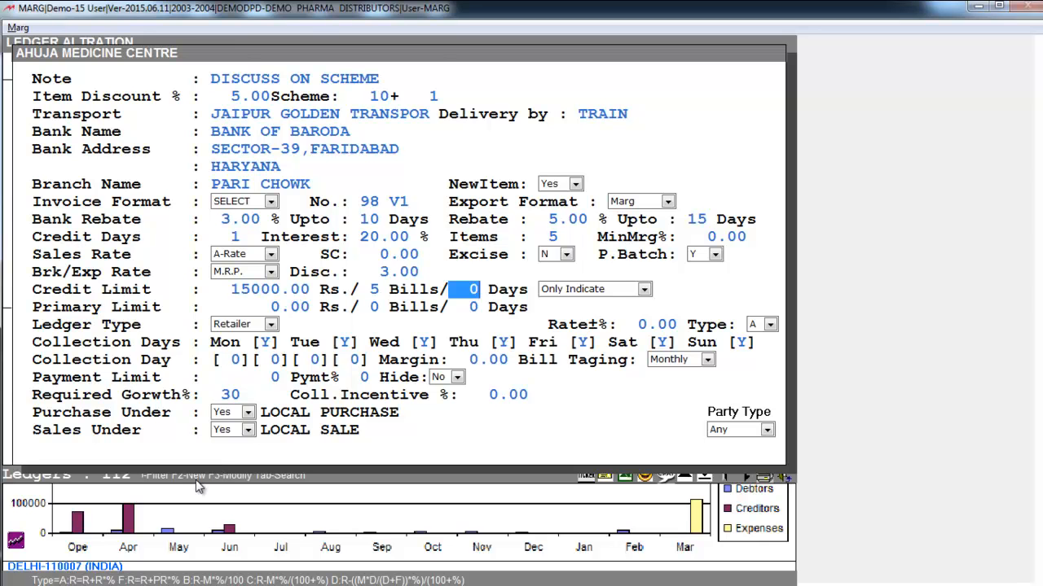
{"action": "type", "text": "10"}
{"action": "key", "text": "Return"}
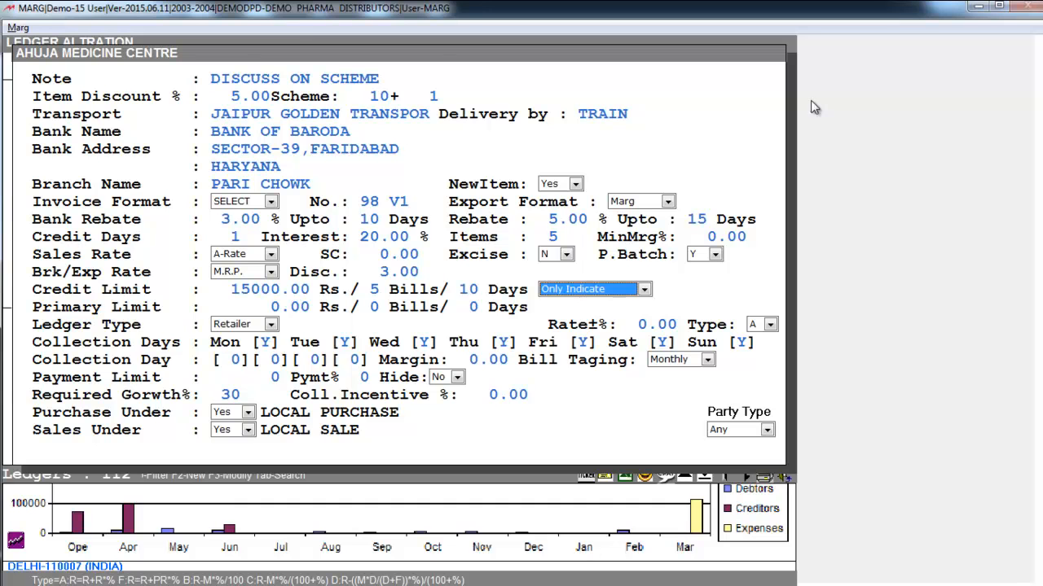
Set the credit limit action to Stop Billing
{"action": "left_click", "coordinate": [617, 290]}
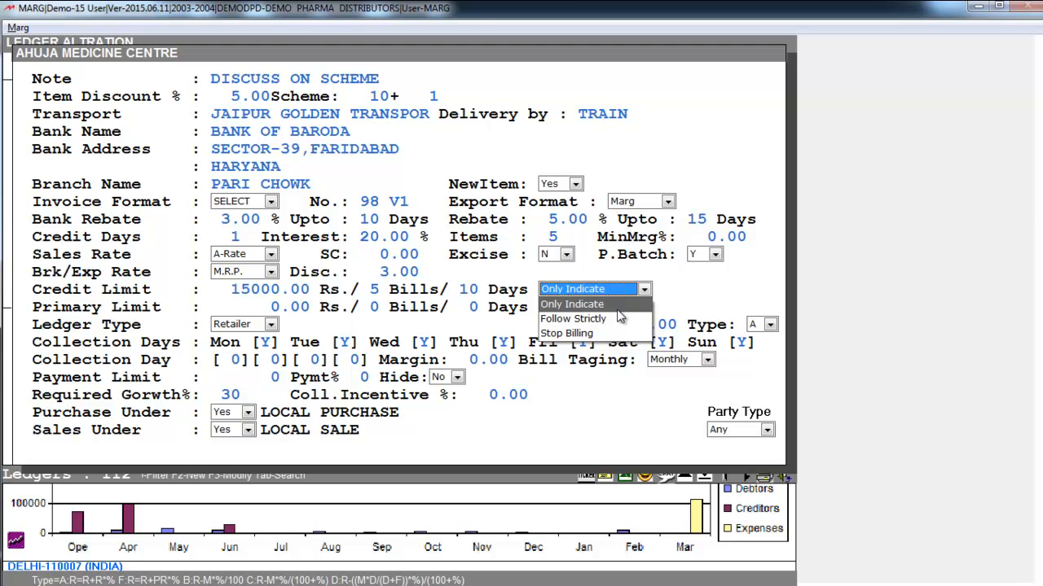
{"action": "left_click", "coordinate": [617, 316]}
{"action": "left_click", "coordinate": [619, 288]}
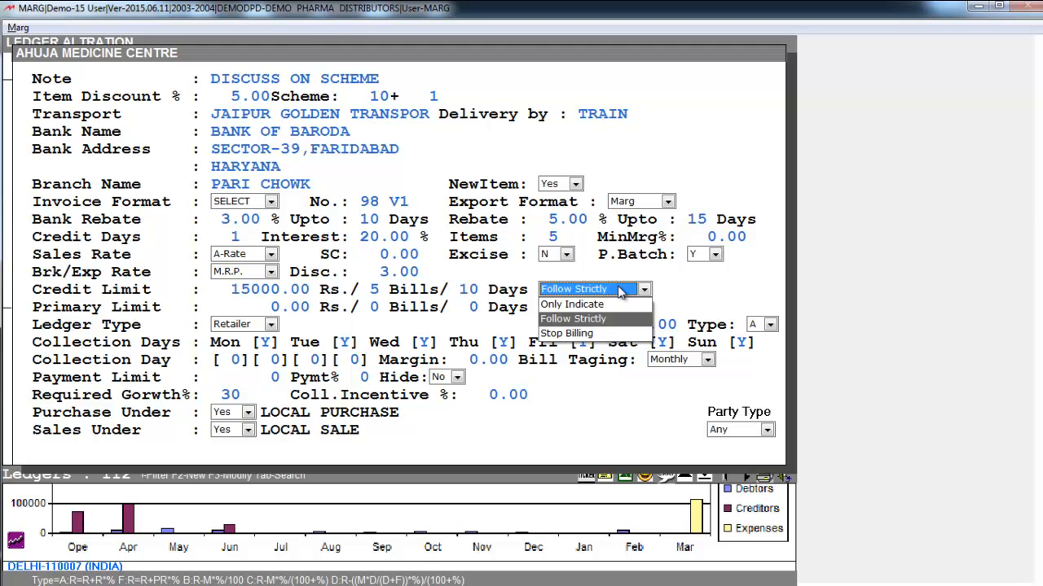
{"action": "key", "text": "Down"}
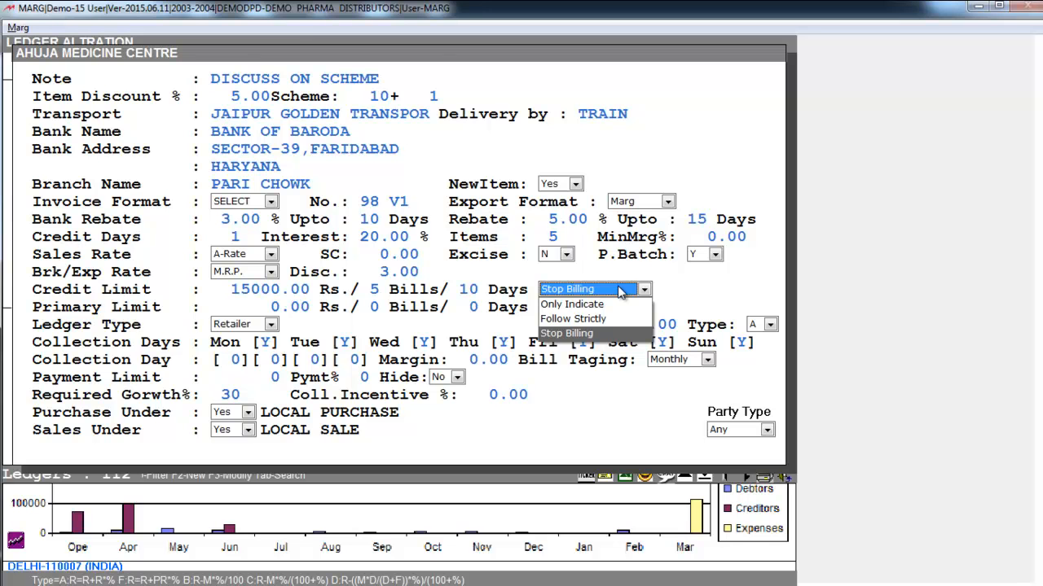
{"action": "key", "text": "Return"}
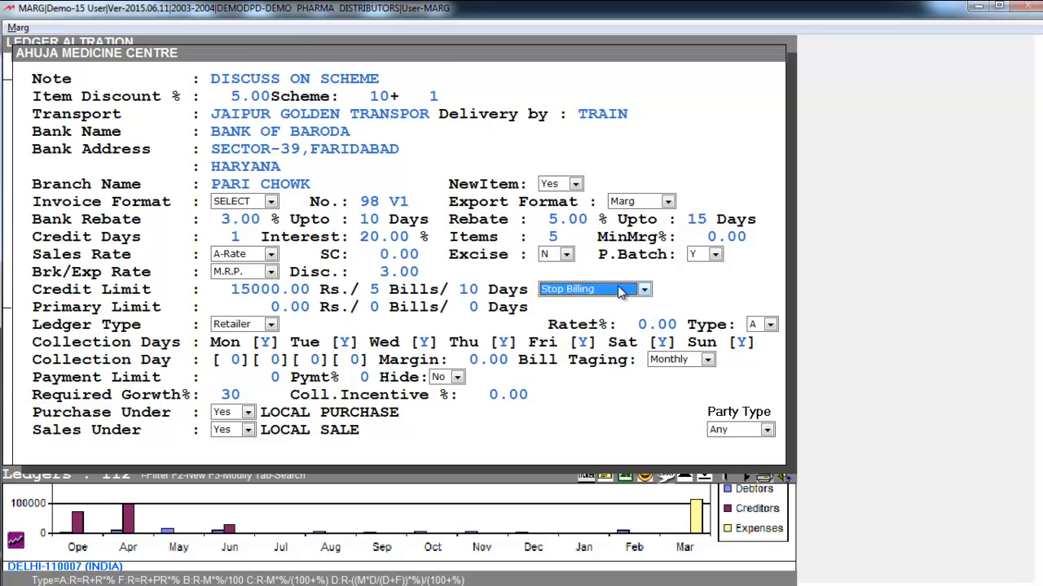
{"action": "key", "text": "Return"}
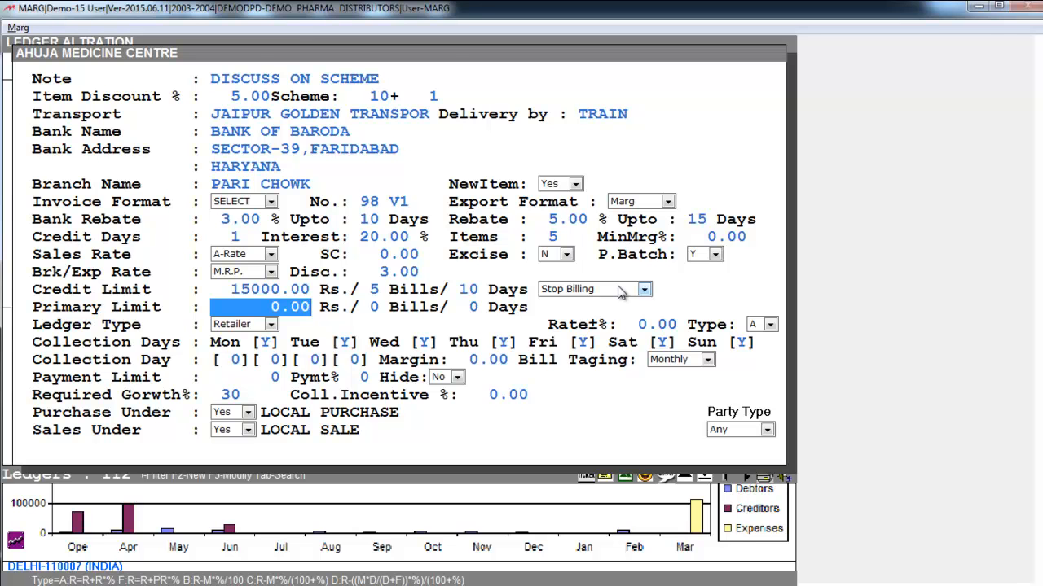
Set the party's primary limit to Rs. 12000 and 5 bills, leaving the days as they are
{"action": "type", "text": "12"}
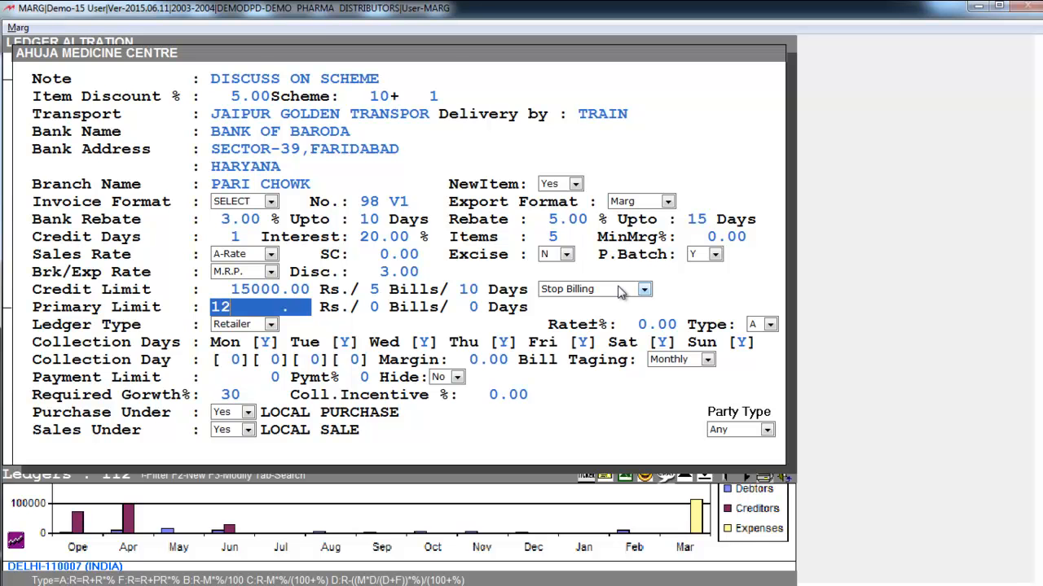
{"action": "type", "text": "000"}
{"action": "key", "text": "Return"}
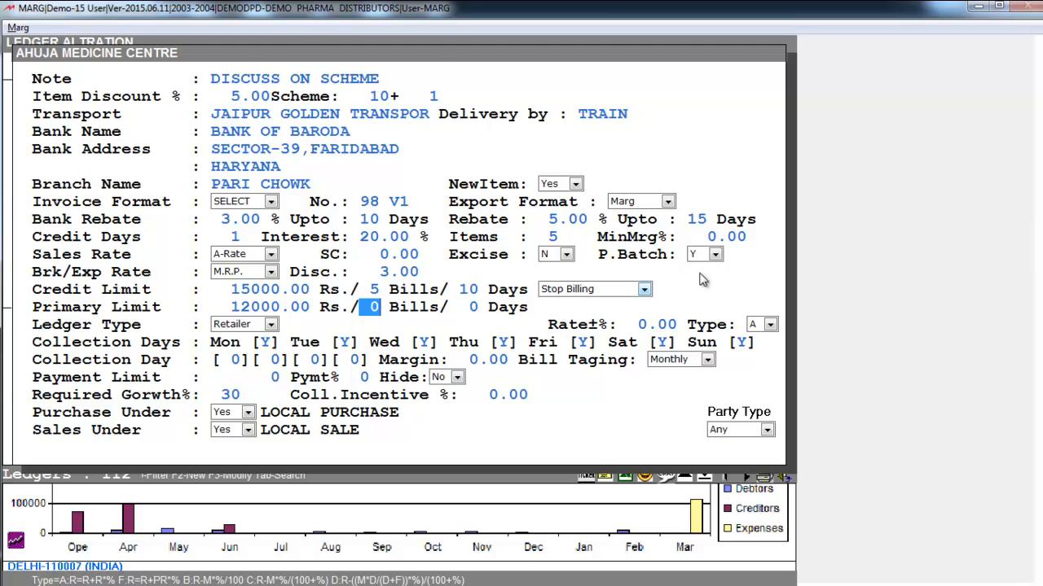
{"action": "type", "text": "5"}
{"action": "key", "text": "Return"}
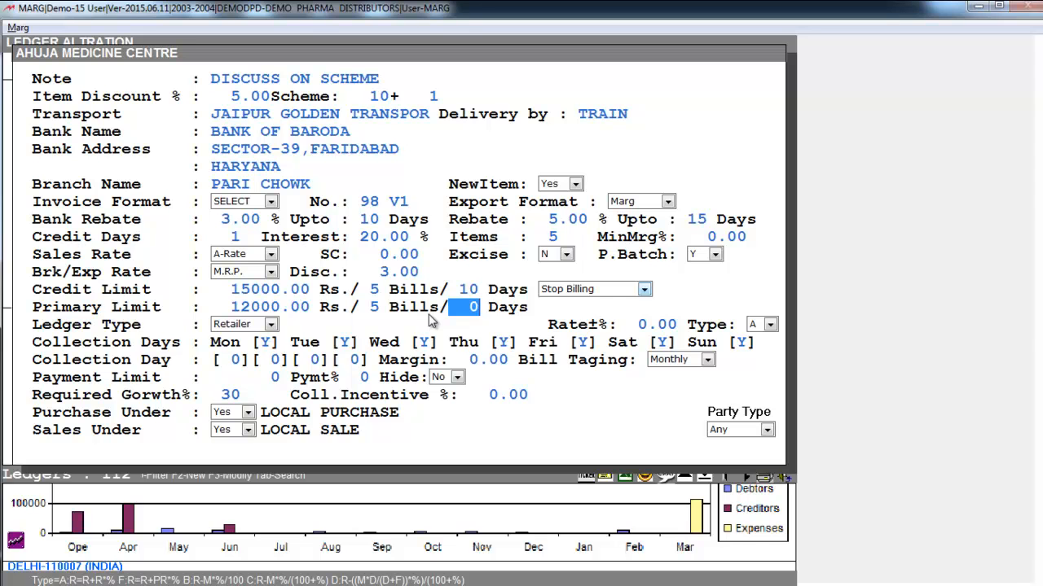
{"action": "key", "text": "Return"}
Go through the ledger type options and keep Retailer as the party's ledger type
{"action": "left_click", "coordinate": [267, 326]}
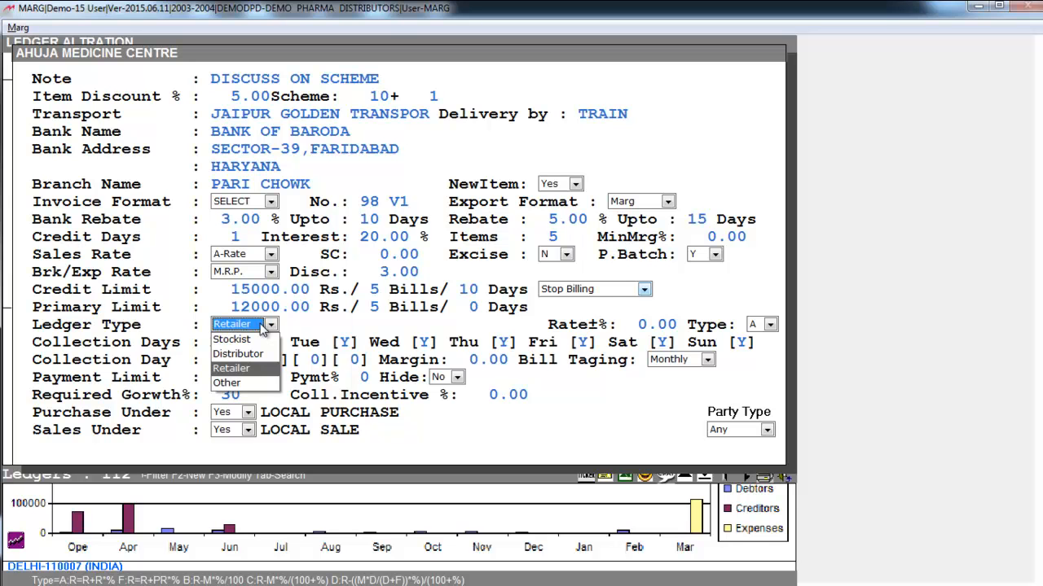
{"action": "key", "text": "Up"}
{"action": "key", "text": "Down"}
{"action": "key", "text": "Down"}
{"action": "key", "text": "Up"}
{"action": "key", "text": "Up"}
{"action": "key", "text": "Up"}
{"action": "key", "text": "Down"}
{"action": "key", "text": "Down"}
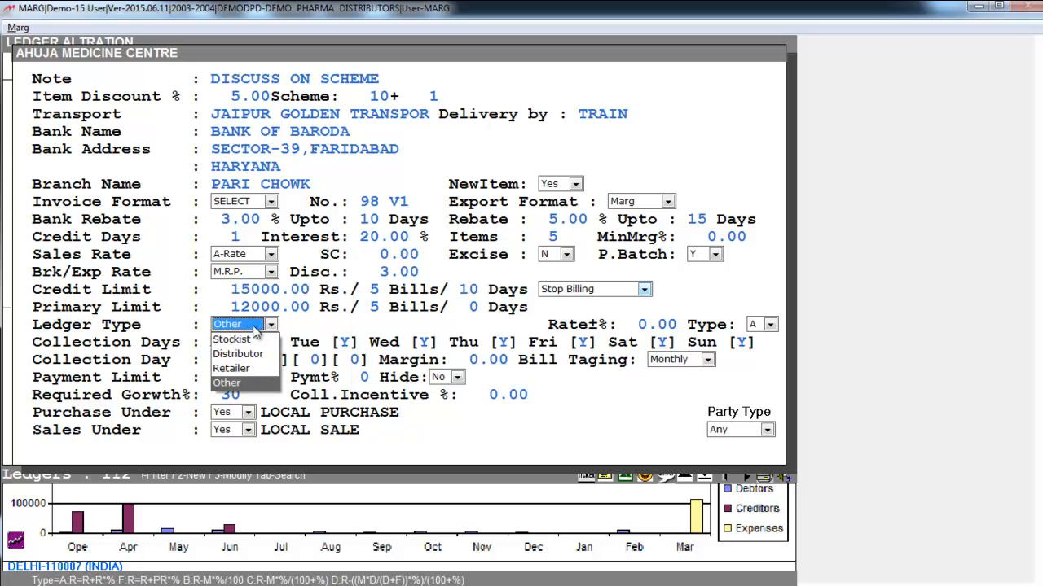
{"action": "key", "text": "Return"}
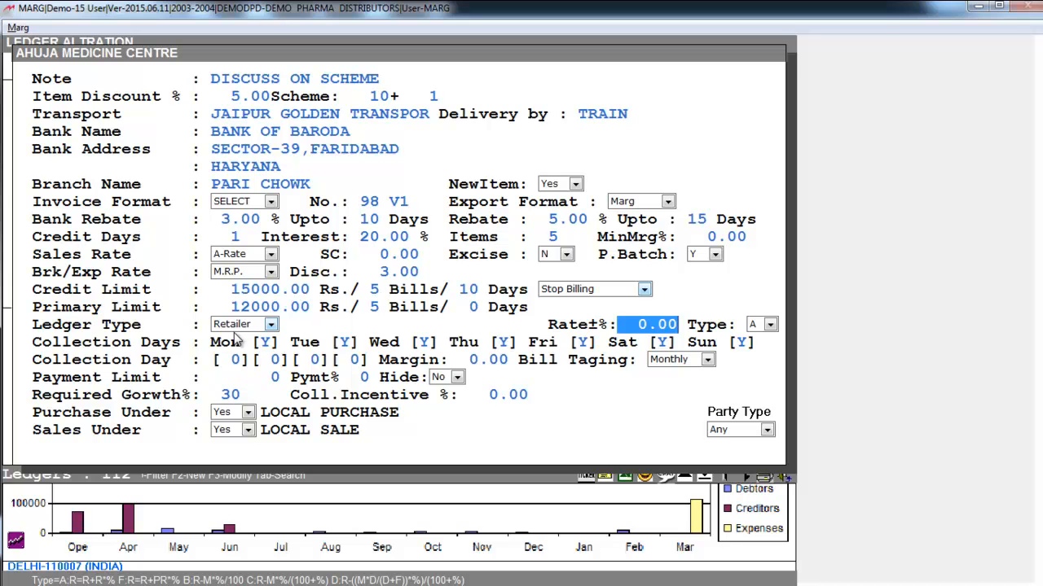
Set the party's Rate±% to 5 as a positive percentage
{"action": "type", "text": "5 ."}
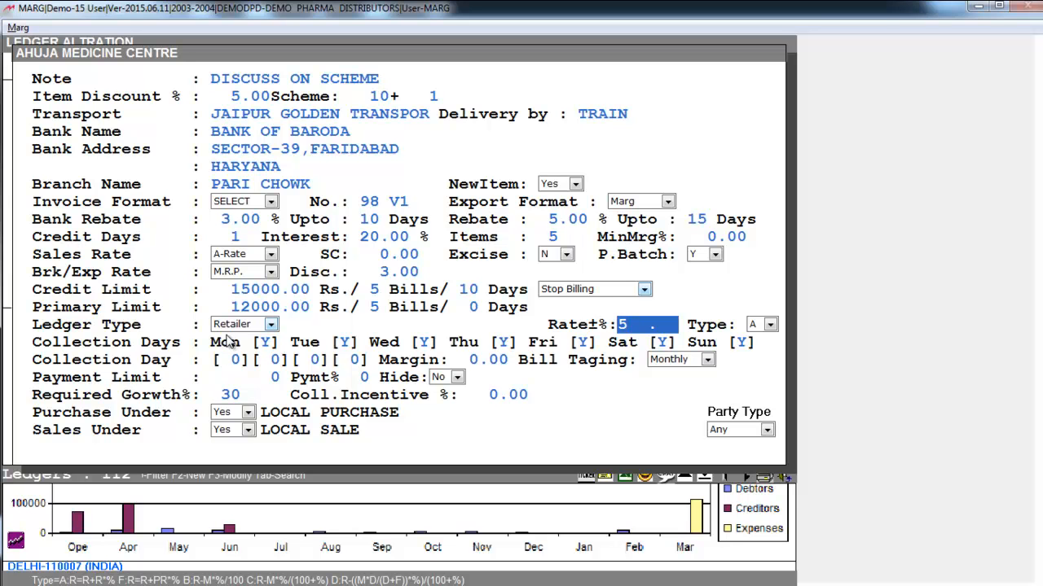
{"action": "type", "text": "-"}
{"action": "key", "text": "BackSpace"}
{"action": "key", "text": "Return"}
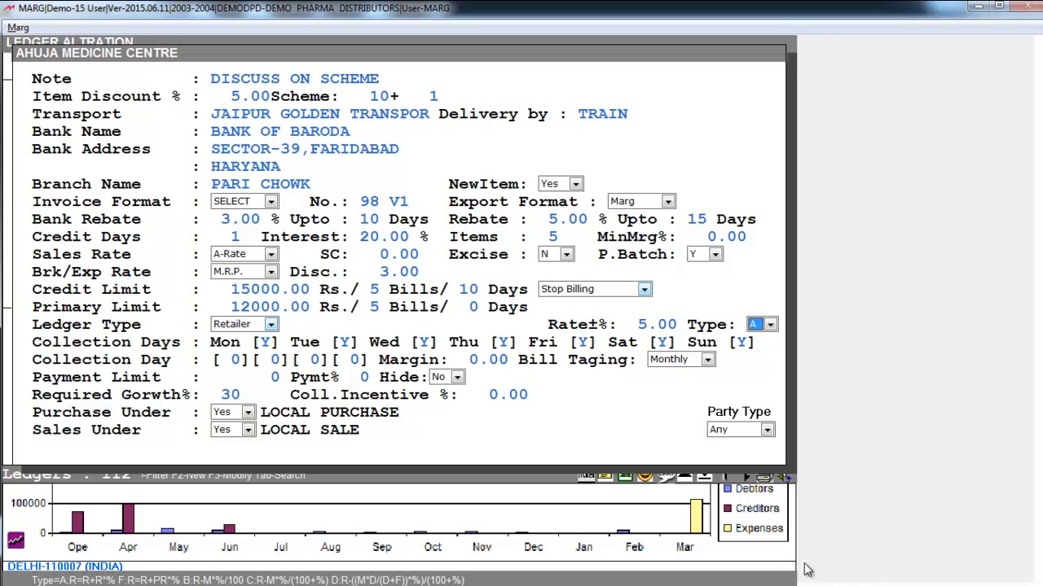
Try calculation type F for Rate±% against the sales rate options, and set the type back to A
{"action": "left_click", "coordinate": [767, 329]}
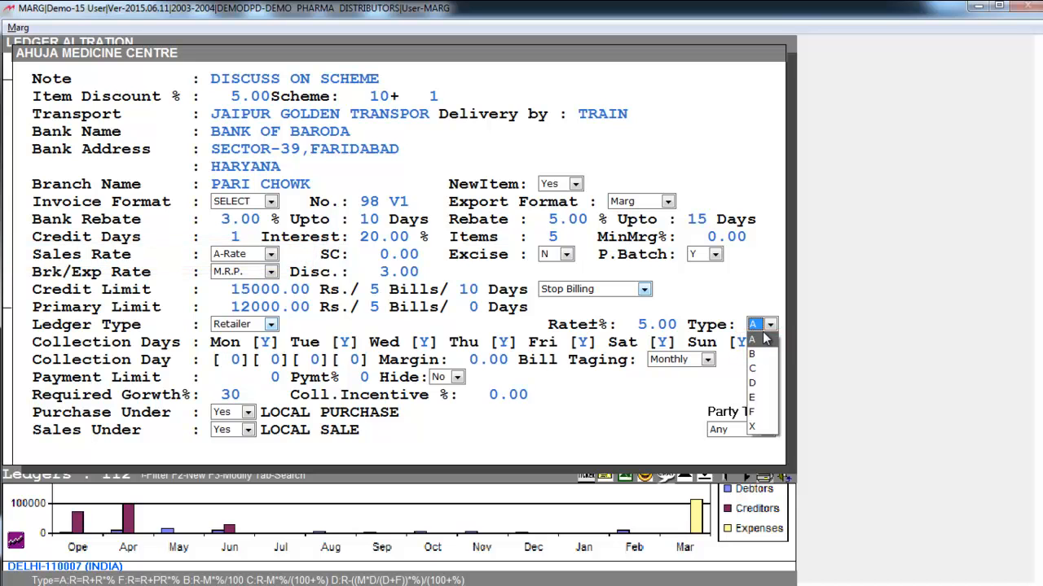
{"action": "key", "text": "f"}
{"action": "left_click", "coordinate": [260, 255]}
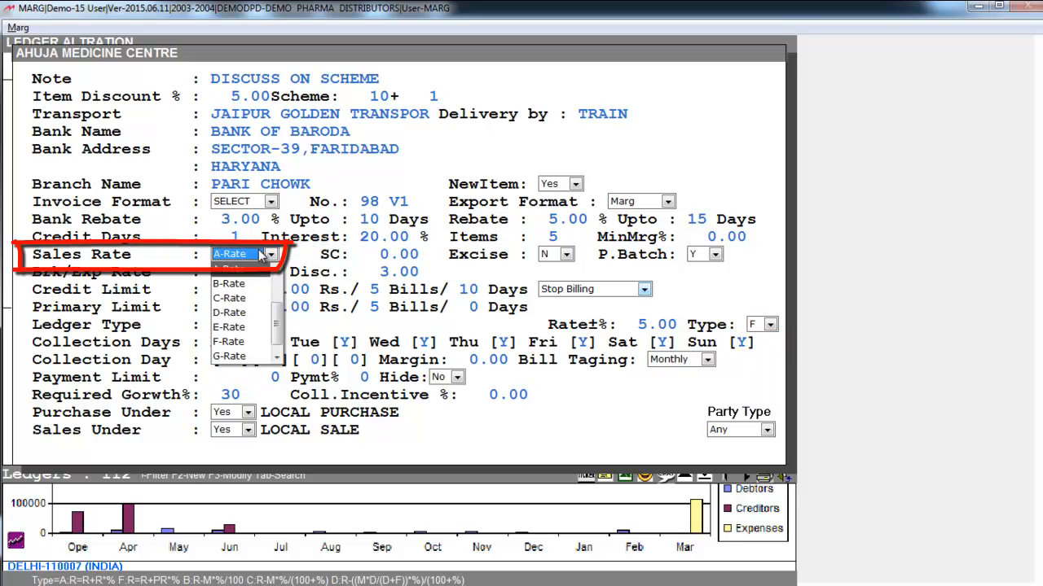
{"action": "left_click", "coordinate": [260, 255]}
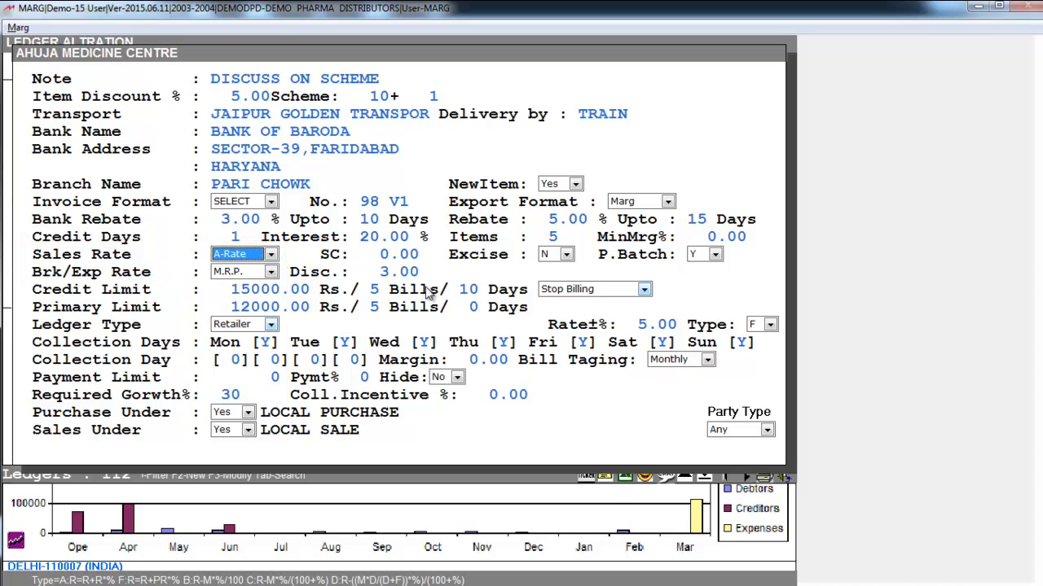
{"action": "left_click", "coordinate": [767, 325]}
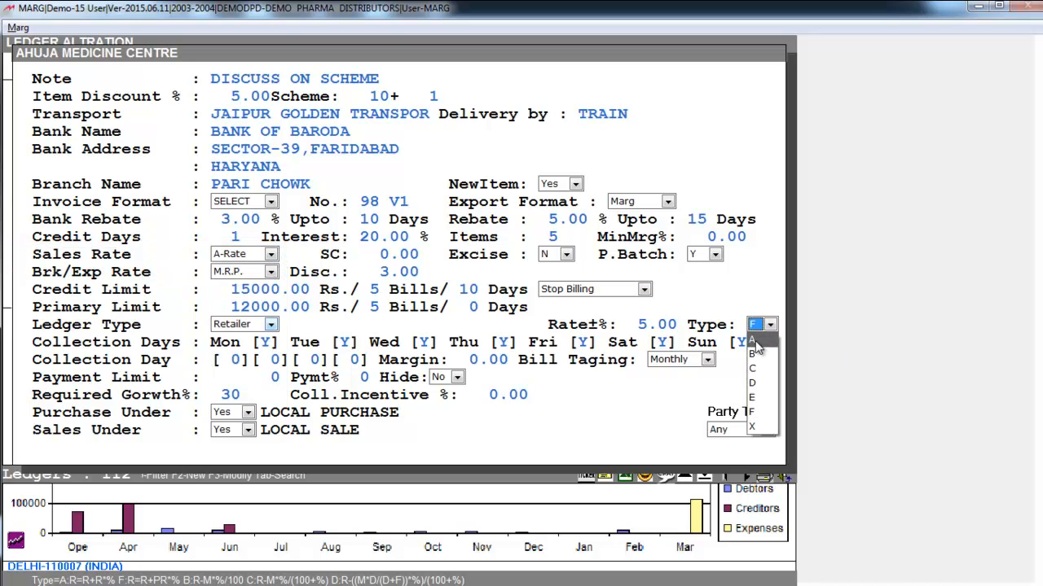
{"action": "left_click", "coordinate": [755, 340]}
{"action": "key", "text": "Return"}
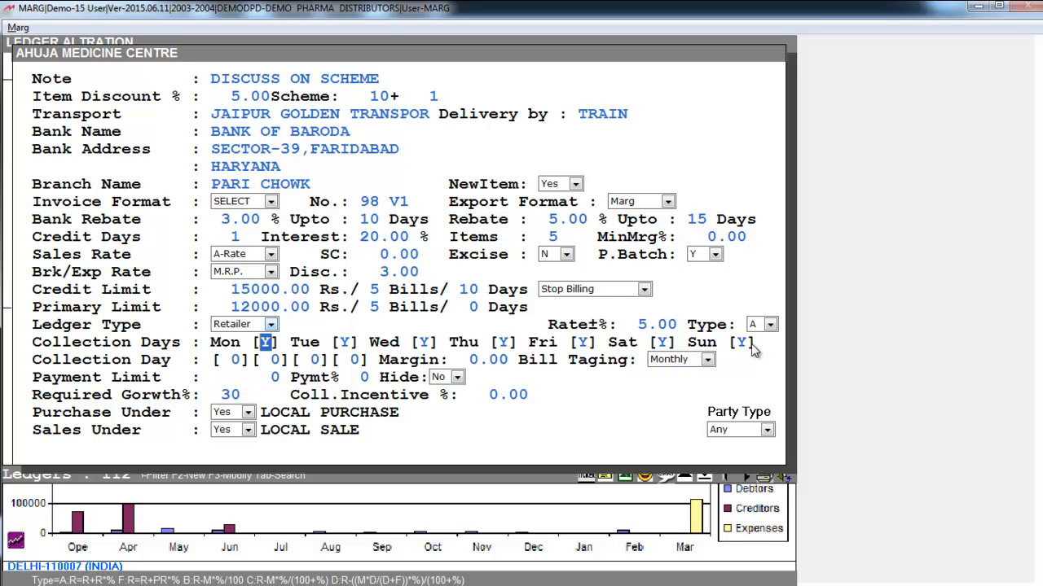
{"action": "type", "text": "N"}
{"action": "type", "text": "Y"}
Set the collection days to N for Saturday and Sunday, keeping Monday to Friday at Y
{"action": "key", "text": "Return"}
{"action": "key", "text": "Return"}
{"action": "key", "text": "Return"}
{"action": "key", "text": "Return"}
{"action": "key", "text": "Return"}
{"action": "type", "text": "N"}
{"action": "key", "text": "Return"}
{"action": "type", "text": "N"}
{"action": "key", "text": "Return"}
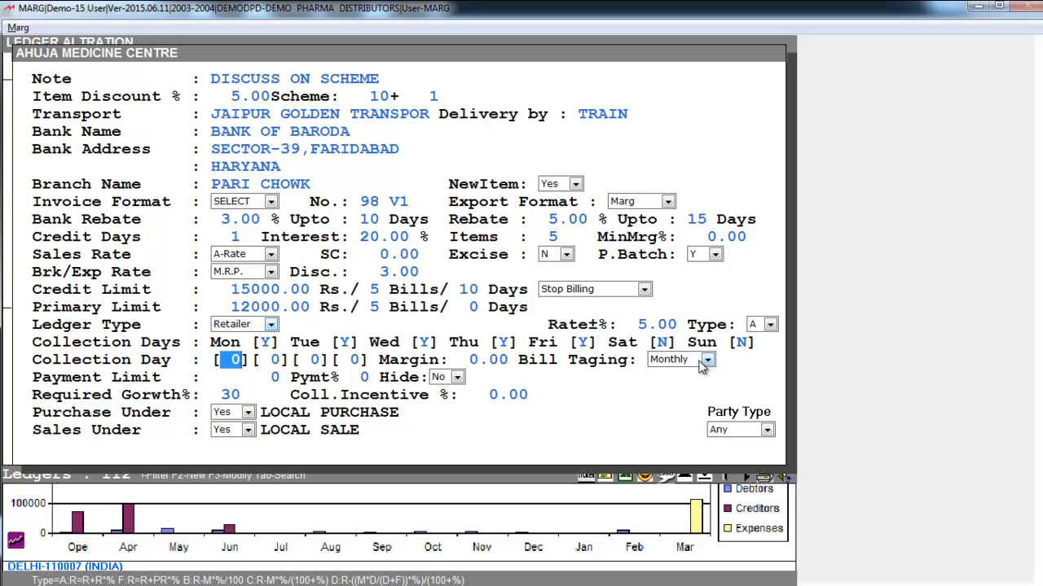
Enter 15, 20 and 25 as the party's collection dates, leaving the fourth one as it is
{"action": "type", "text": "15"}
{"action": "key", "text": "Return"}
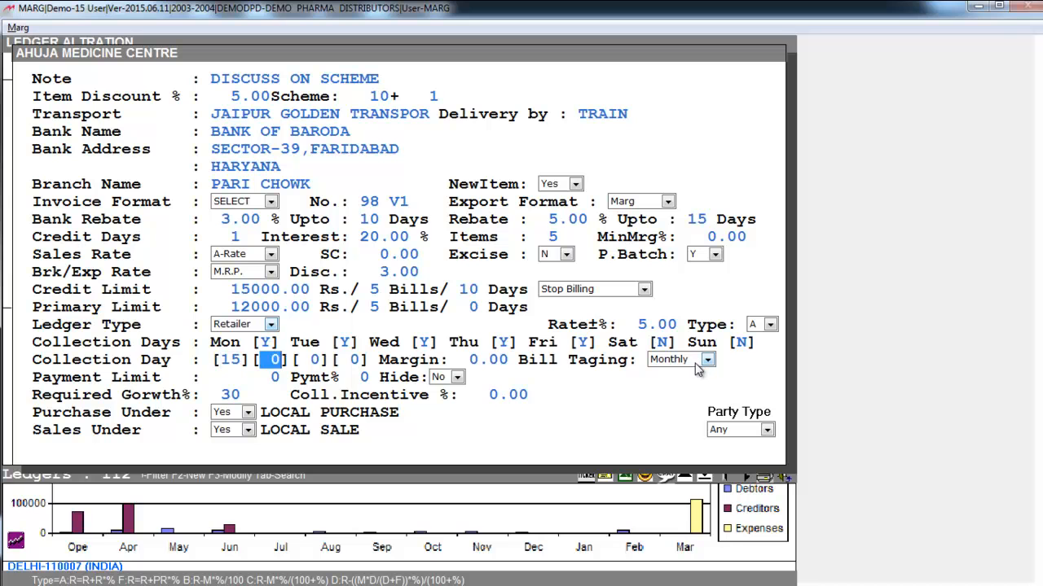
{"action": "type", "text": "20"}
{"action": "key", "text": "Return"}
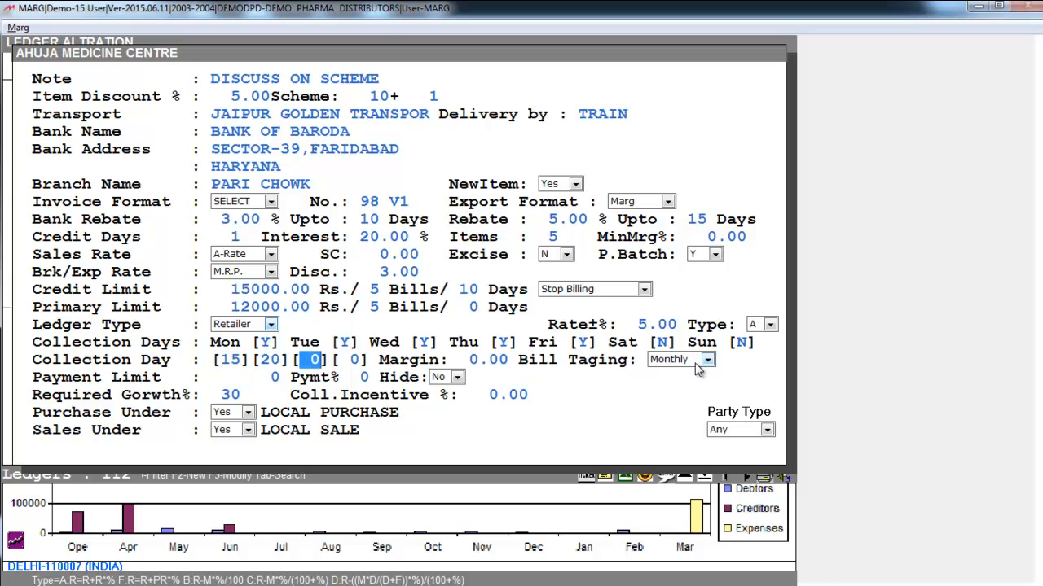
{"action": "type", "text": "25"}
{"action": "key", "text": "Return"}
{"action": "key", "text": "Return"}
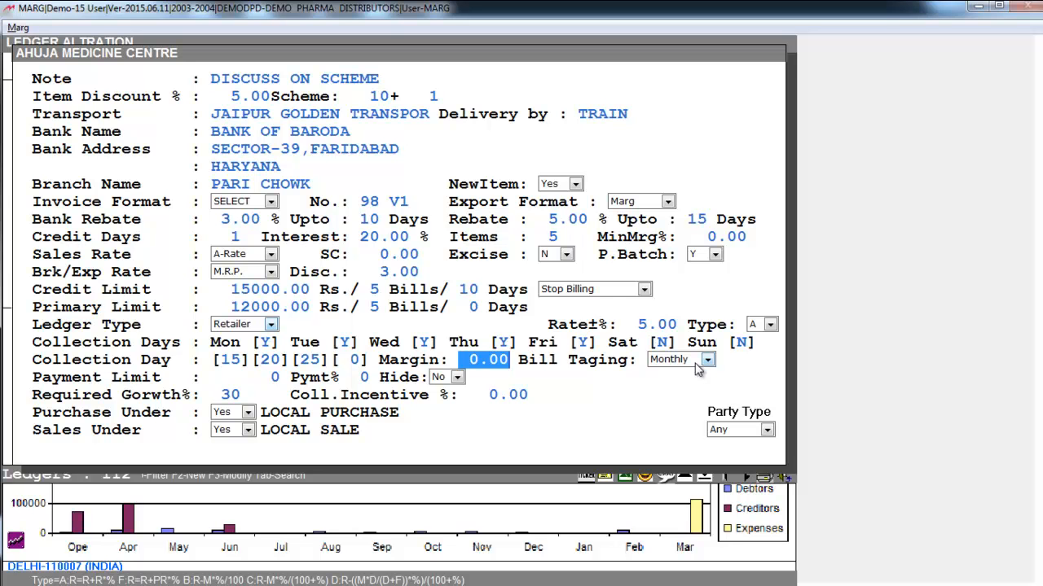
Leave the margin as it is, go through the bill tagging periods and keep Monthly
{"action": "key", "text": "Return"}
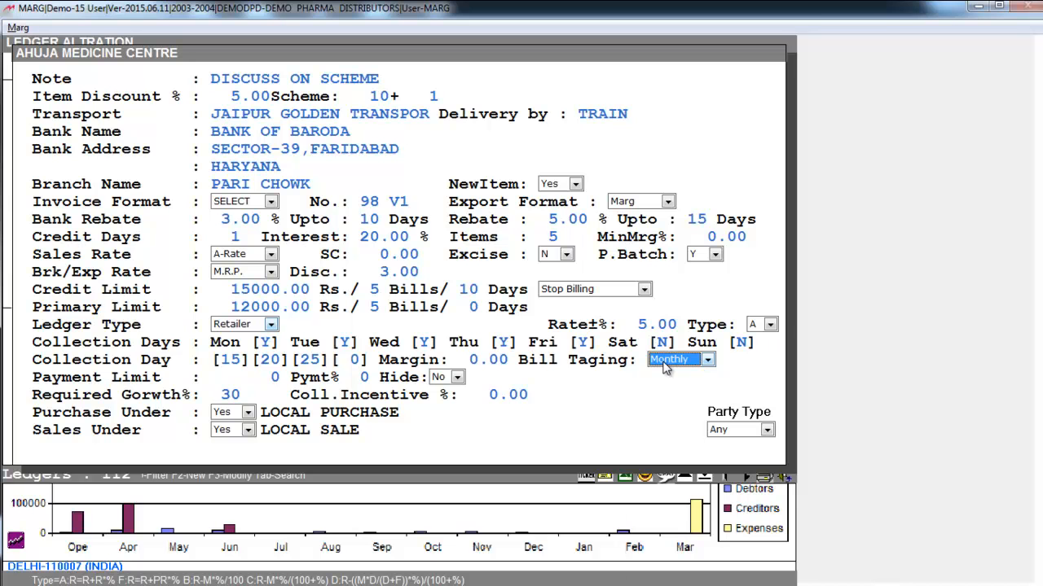
{"action": "left_click", "coordinate": [658, 363]}
{"action": "key", "text": "Up"}
{"action": "key", "text": "Up"}
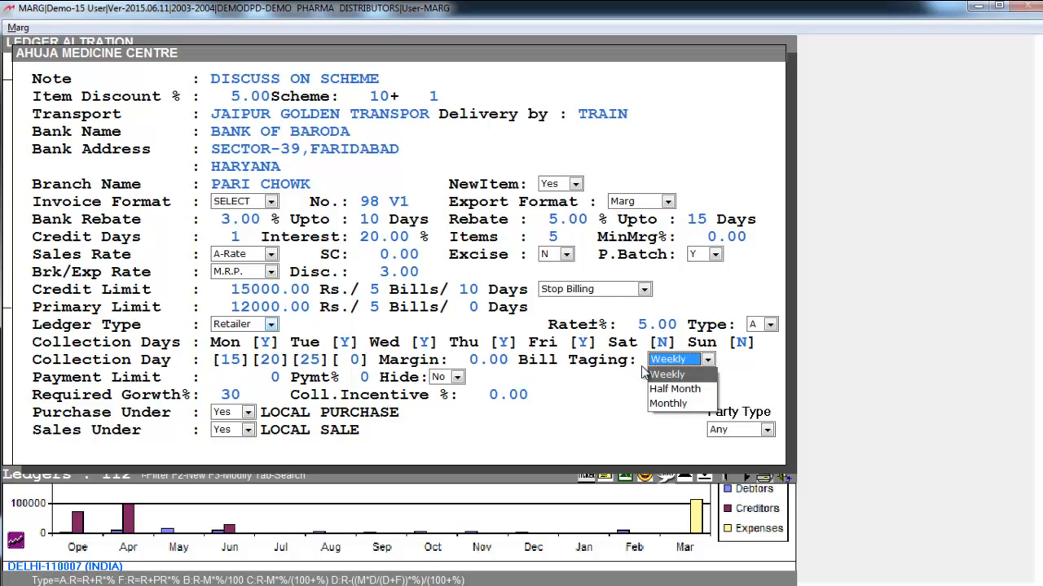
{"action": "key", "text": "Down"}
{"action": "key", "text": "Down"}
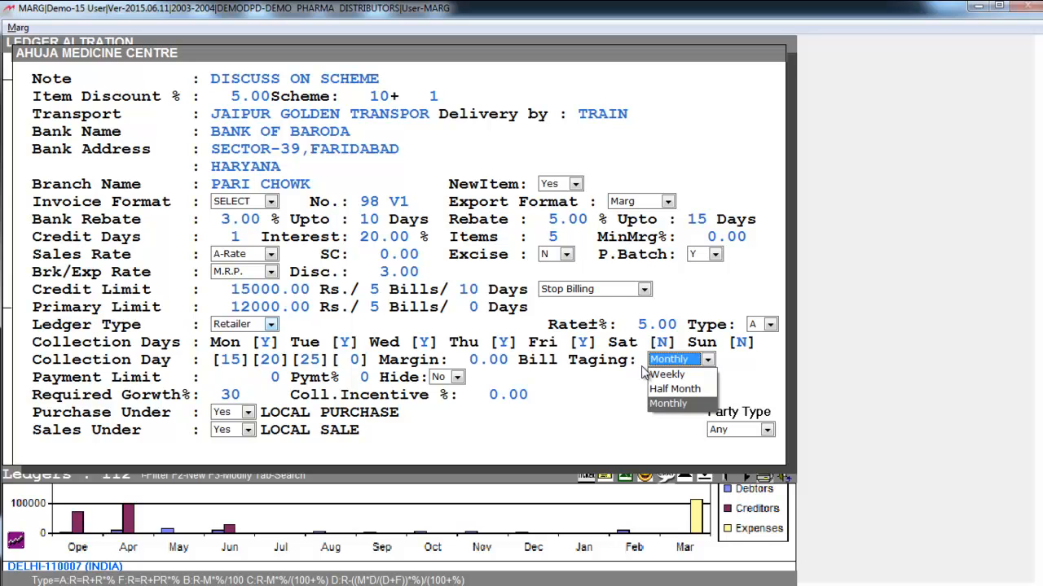
{"action": "key", "text": "Return"}
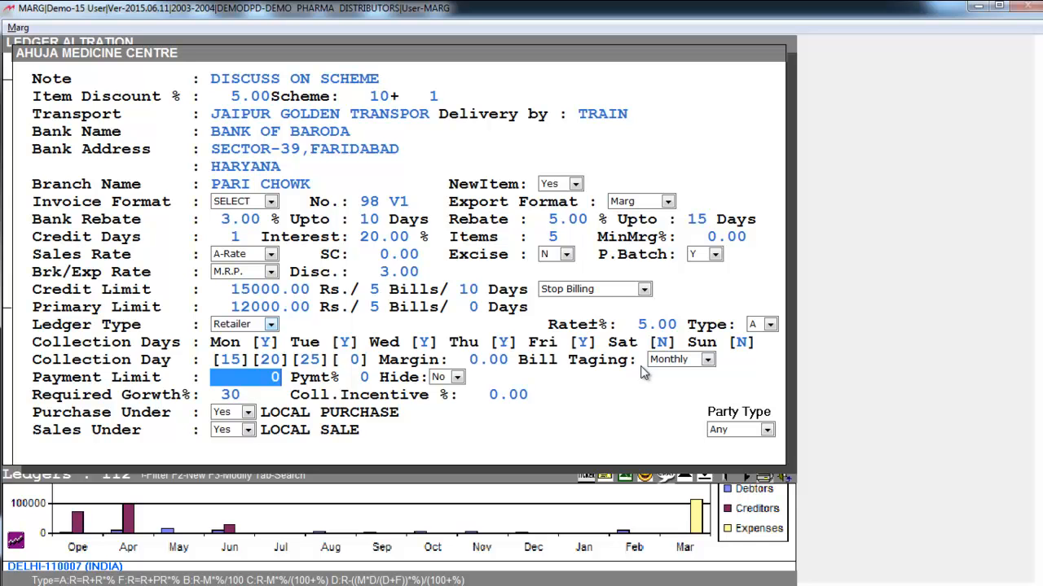
Set the payment limit to 25000, leaving the payment percentage as it is and Hide at No
{"action": "type", "text": "25000"}
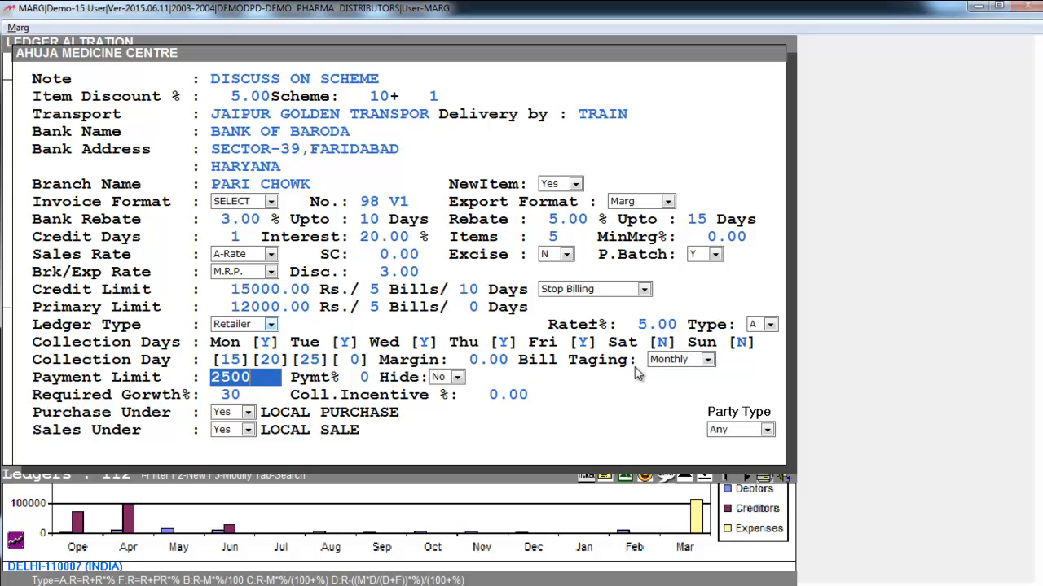
{"action": "key", "text": "Return"}
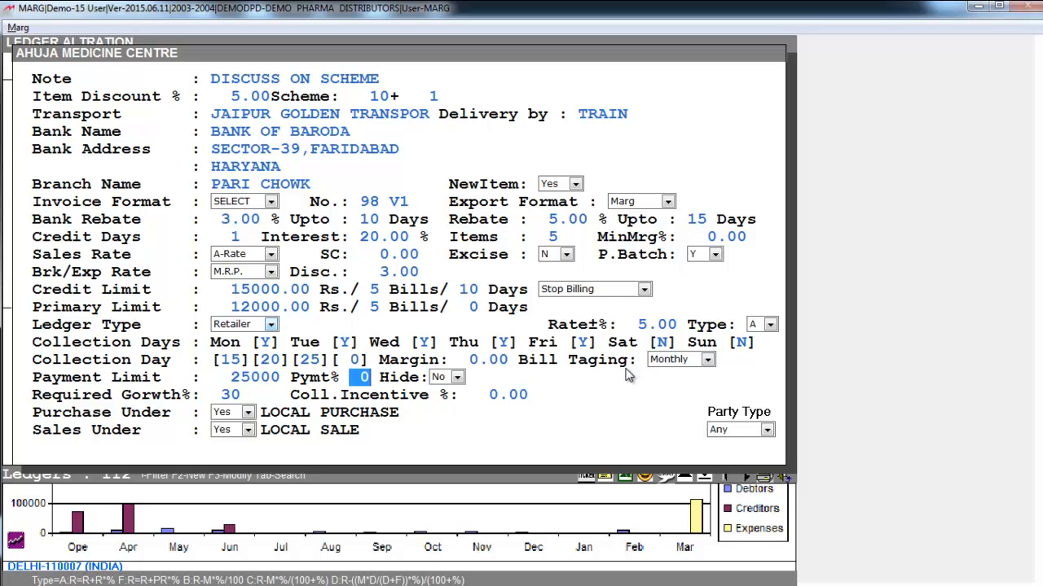
{"action": "key", "text": "Return"}
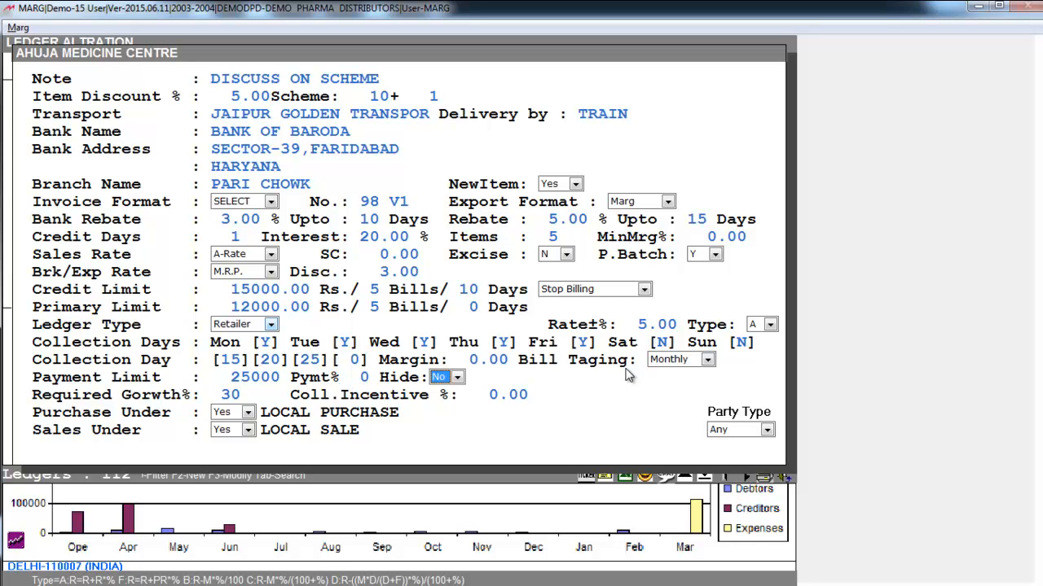
{"action": "left_click", "coordinate": [446, 379]}
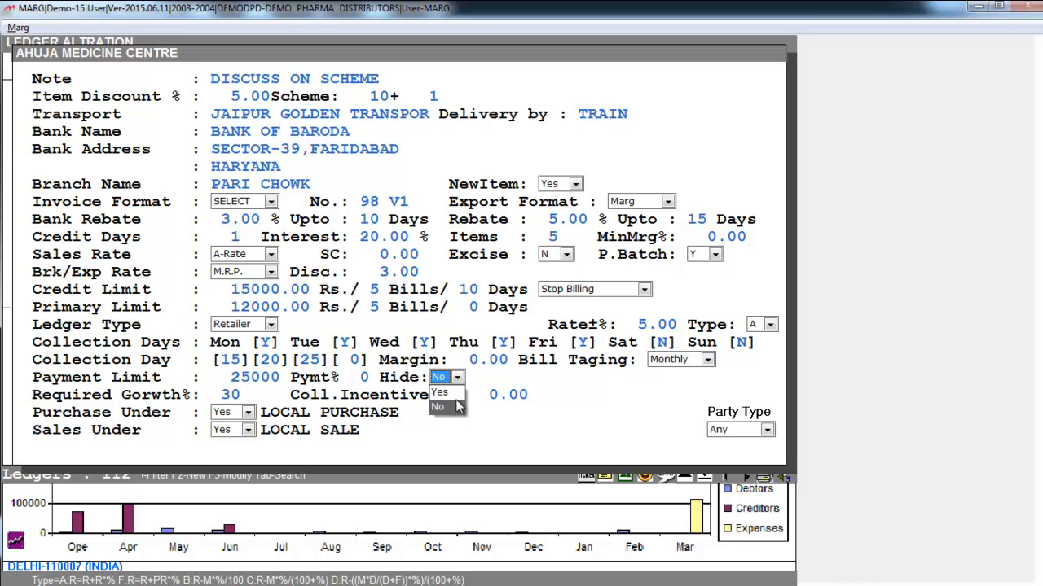
{"action": "key", "text": "Return"}
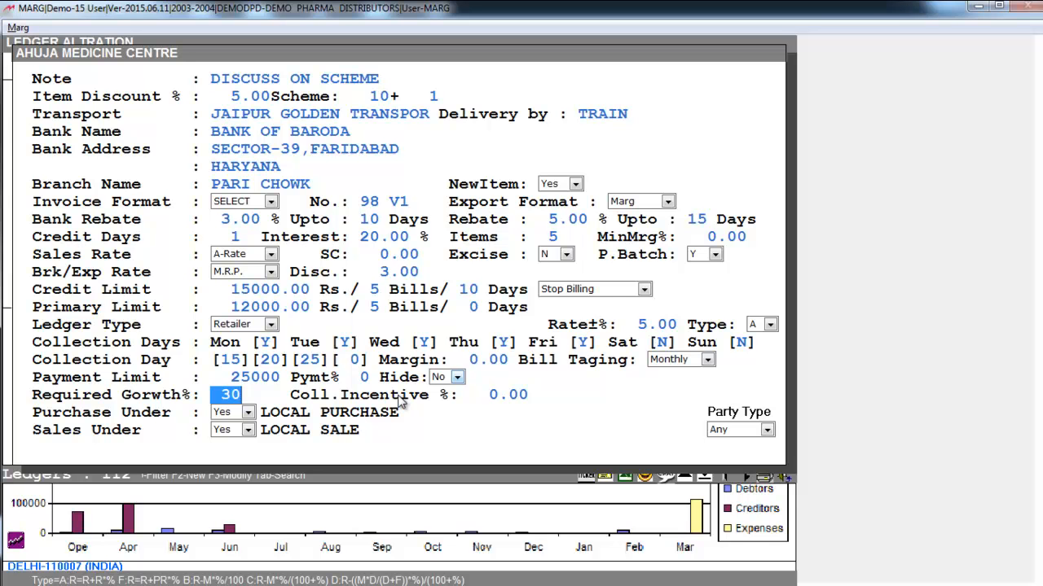
Set the required growth to 20 % and keep Purchase Under at Yes for LOCAL PURCHASE
{"action": "type", "text": "20"}
{"action": "left_click", "coordinate": [247, 411]}
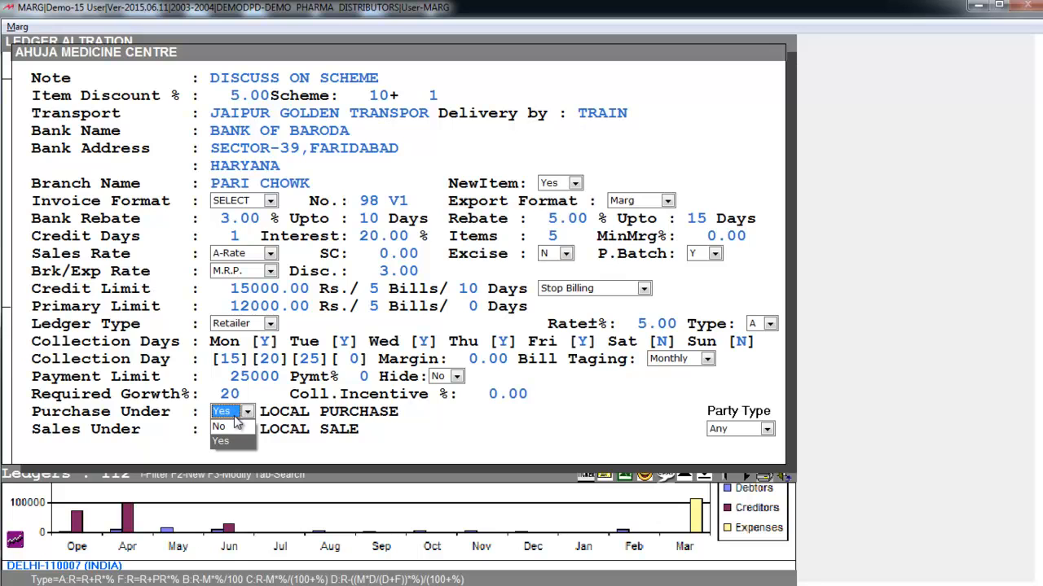
{"action": "left_click", "coordinate": [238, 441]}
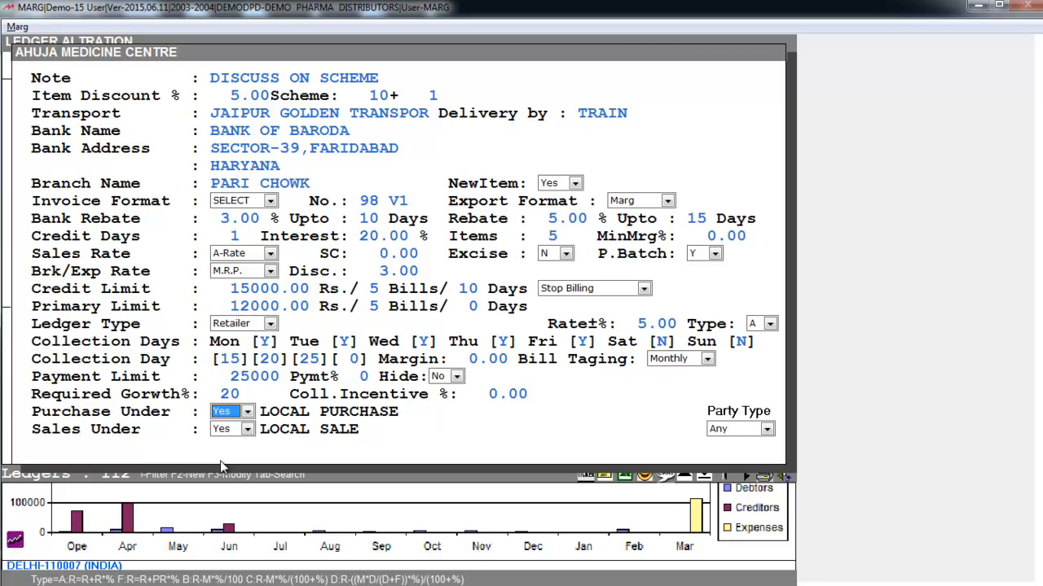
Keep Sales Under at Yes and Party Type at Any, and leave ledger modification for the main screen
{"action": "left_click", "coordinate": [228, 428]}
{"action": "left_click", "coordinate": [231, 427]}
{"action": "left_click", "coordinate": [231, 428]}
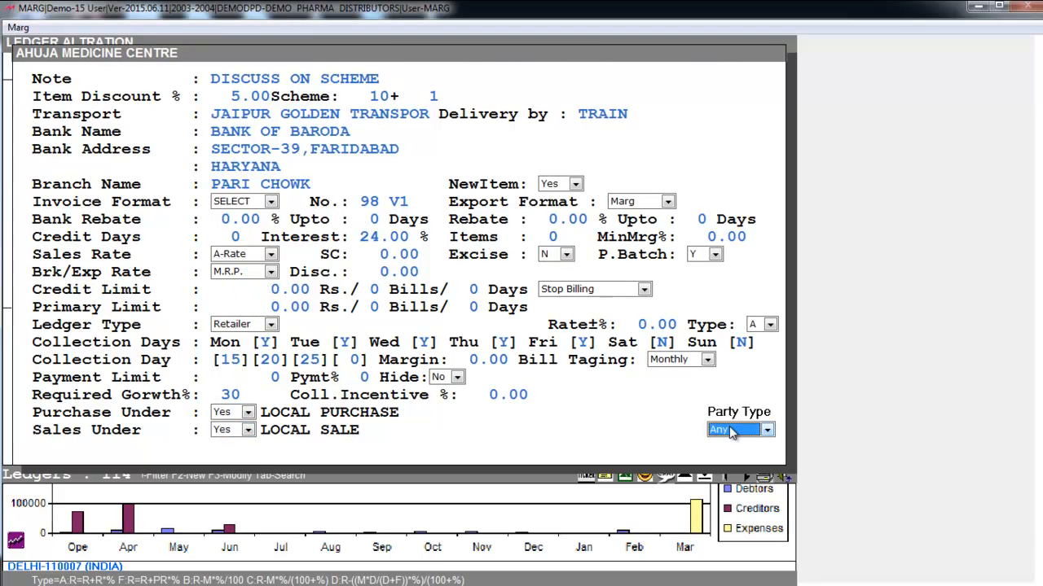
{"action": "left_click", "coordinate": [732, 433]}
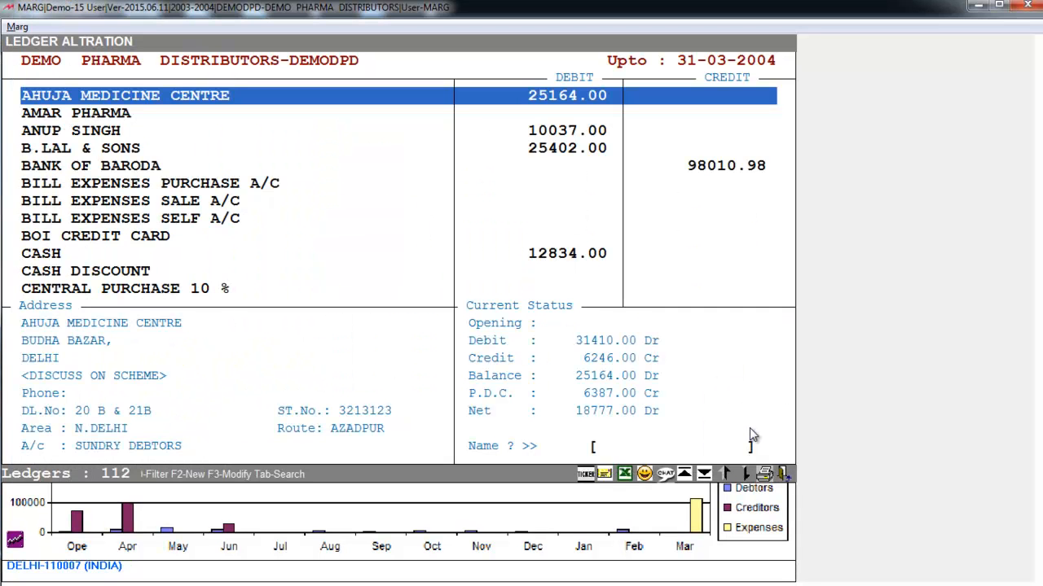
{"action": "key", "text": "Escape"}
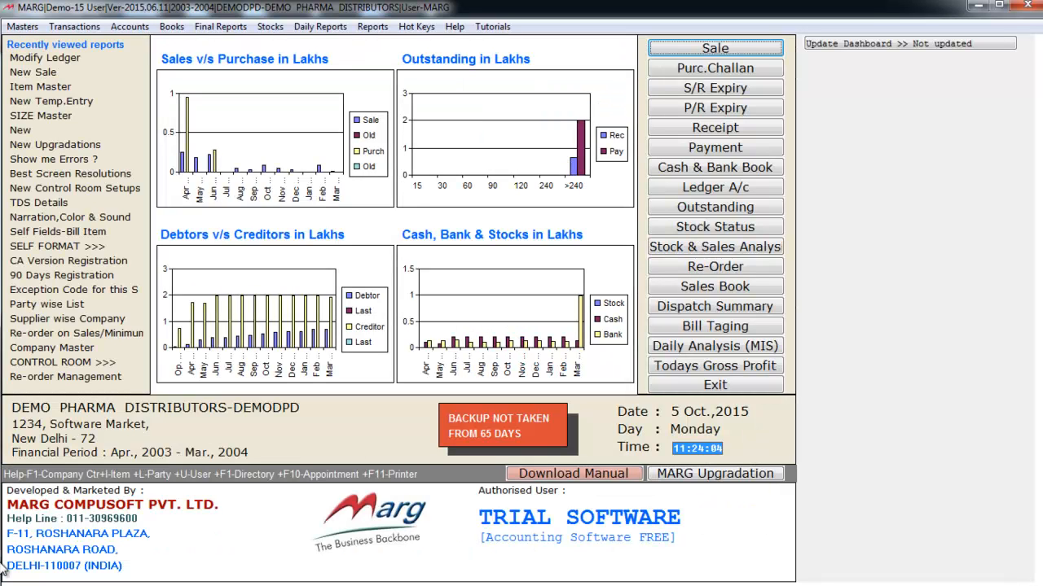